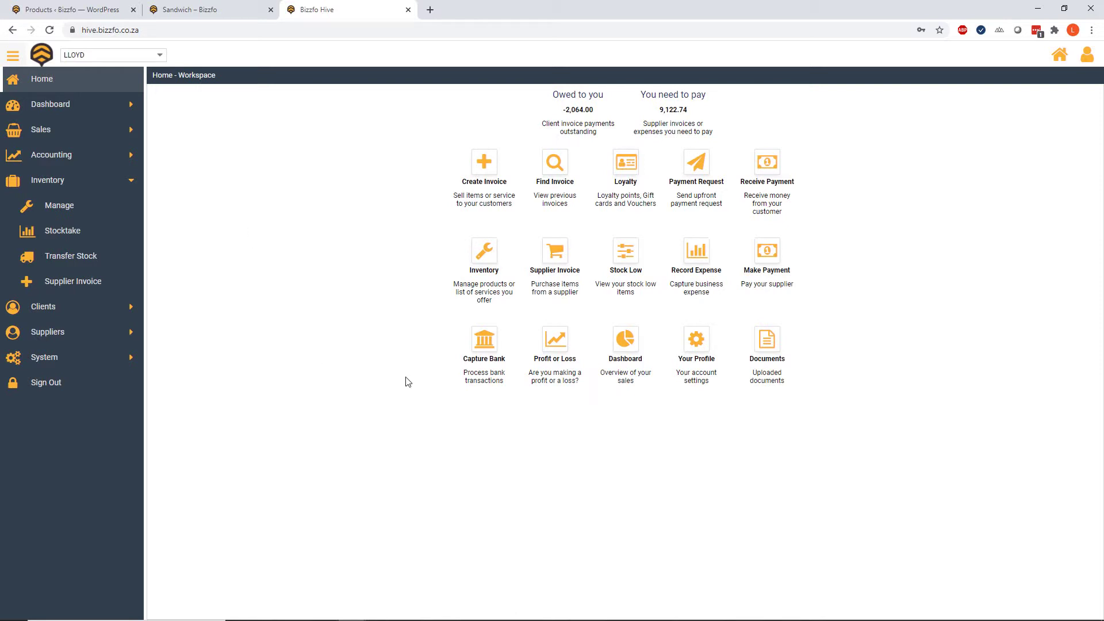
# - Open Manage Inventory and filter Display Warehouse Items to Online Store, which lists nothing
pyautogui.click(485, 250)
pyautogui.click(274, 206)
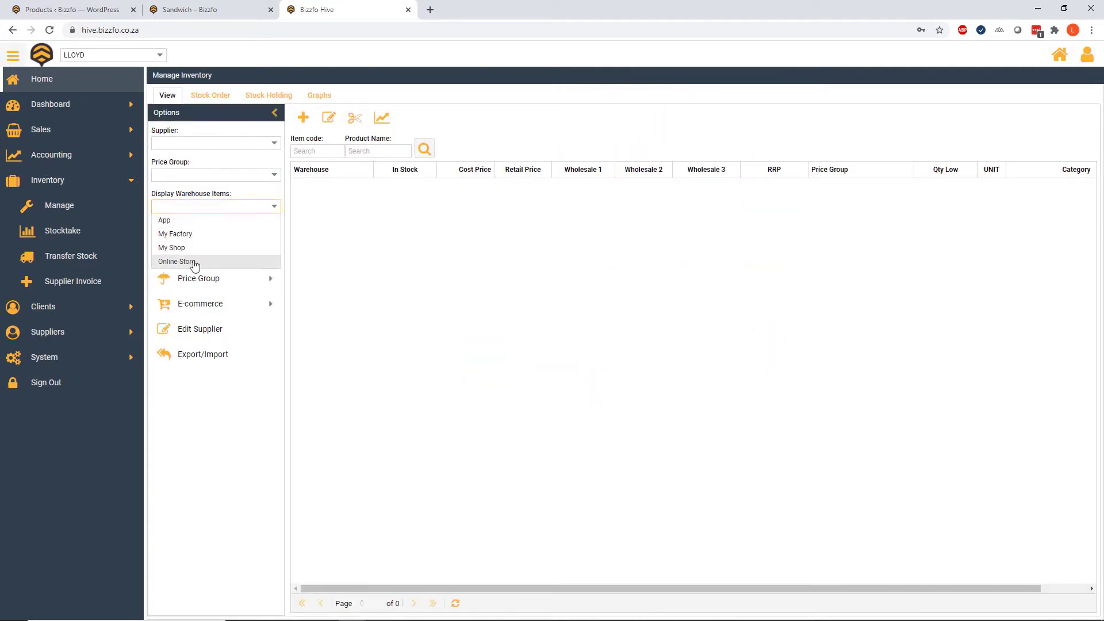
pyautogui.click(192, 261)
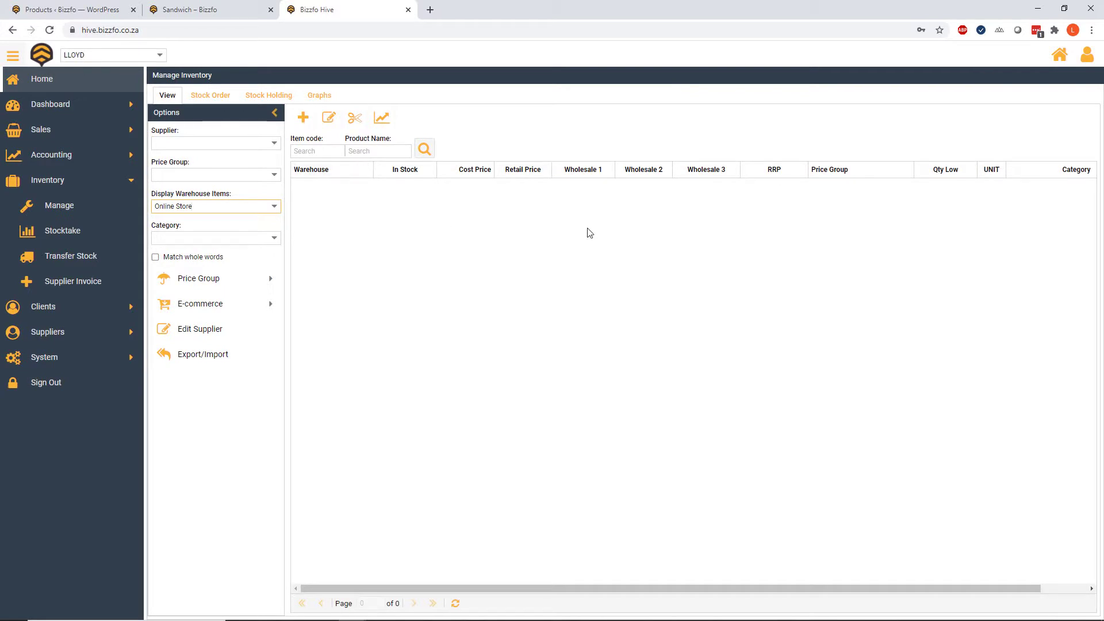
pyautogui.click(219, 12)
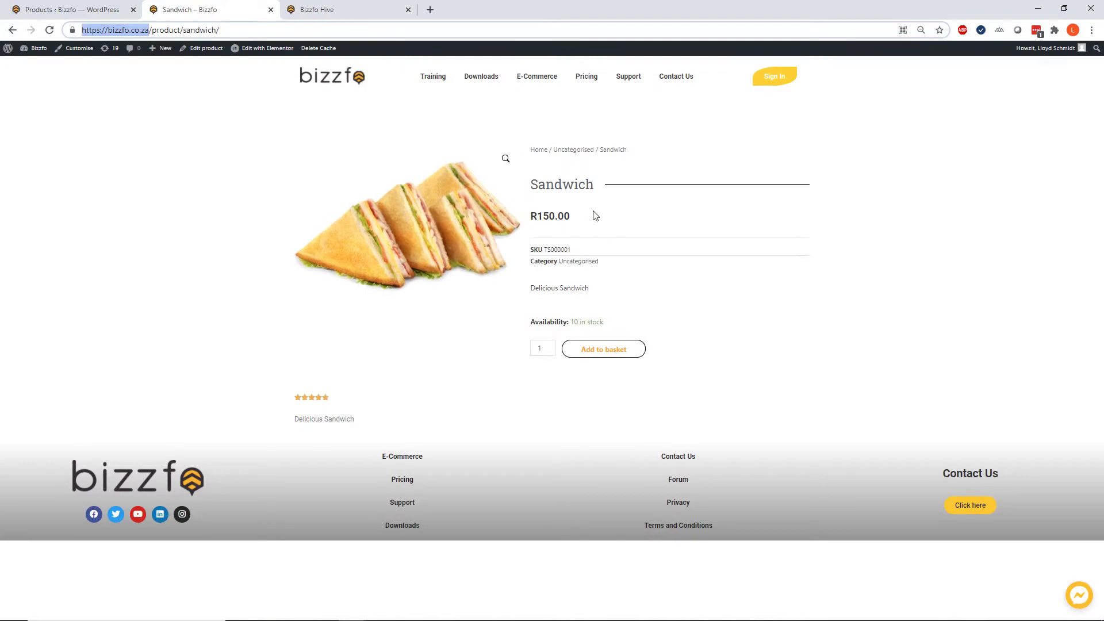
pyautogui.click(62, 10)
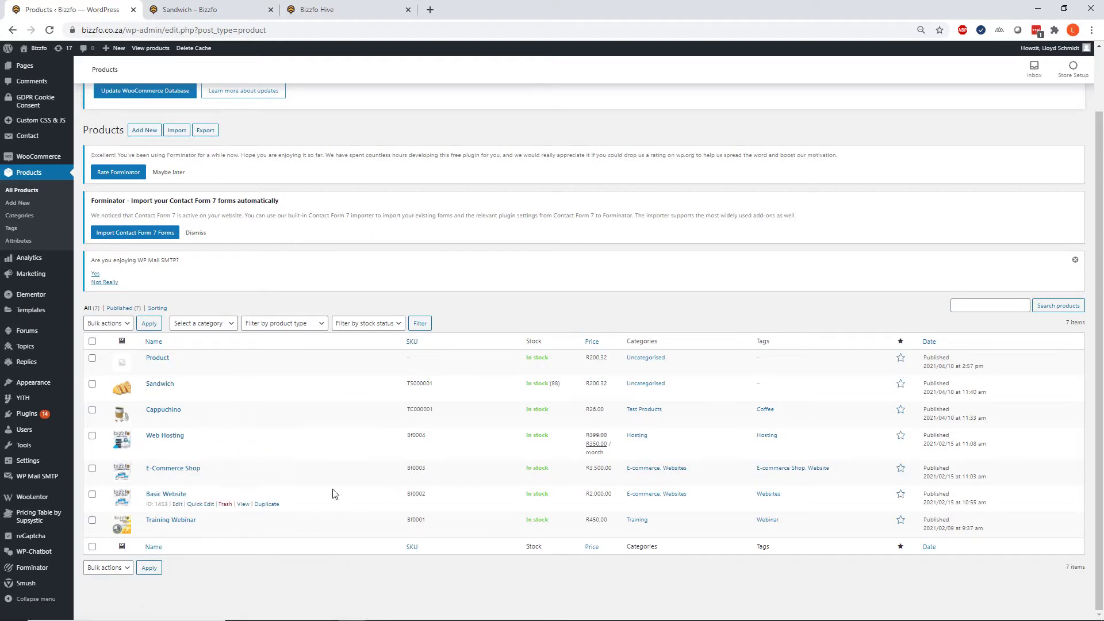
pyautogui.click(352, 9)
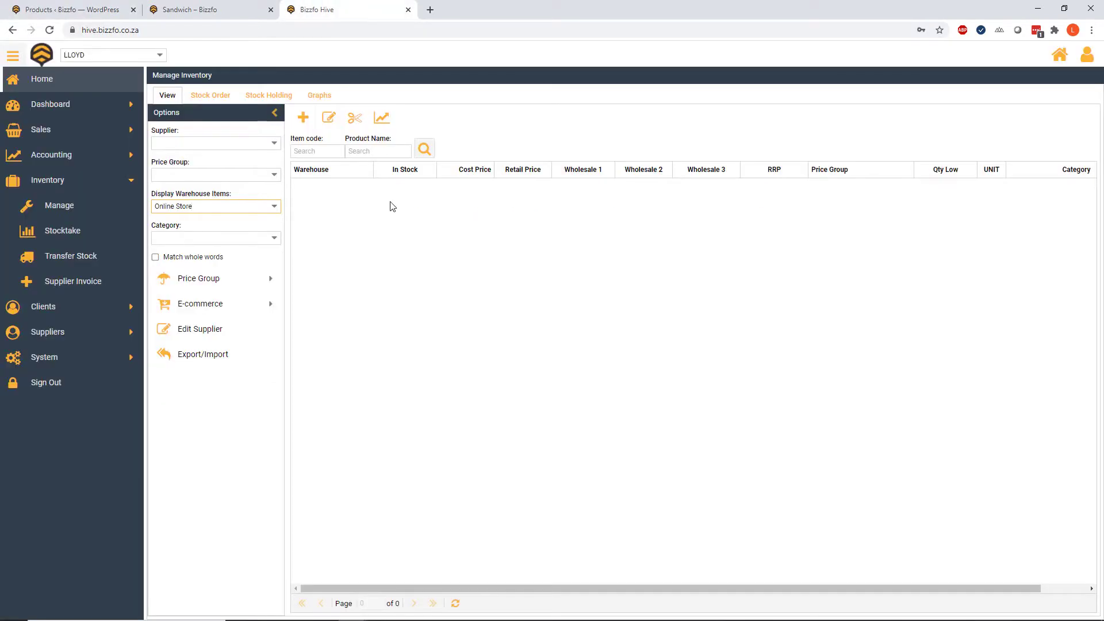
# - Go to the provider's Integration – API settings and expand the API Name list
pyautogui.click(1085, 57)
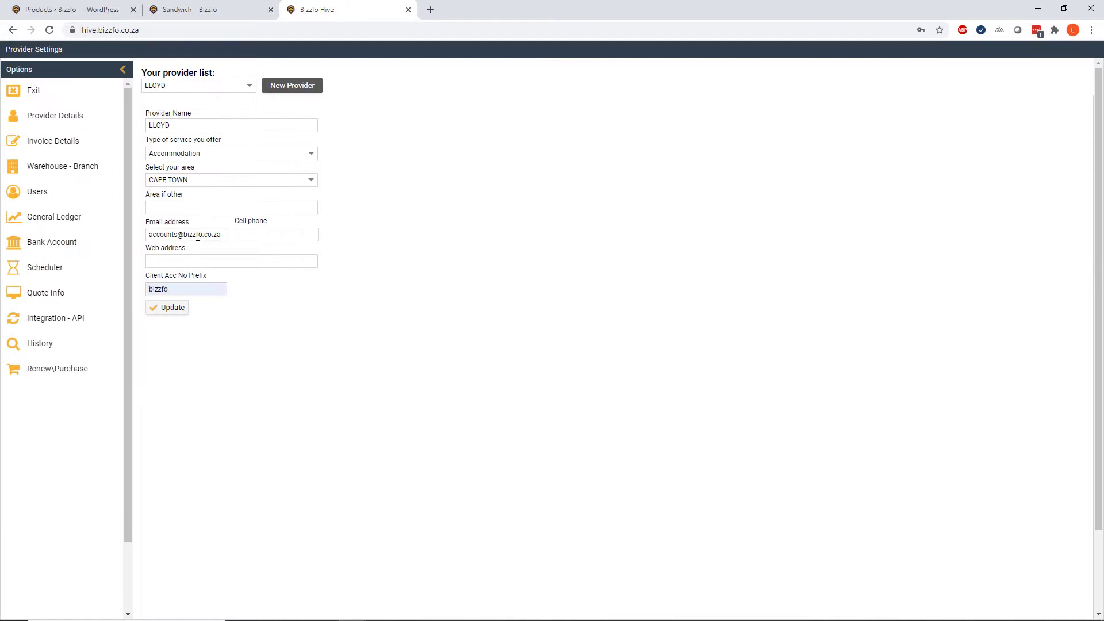
pyautogui.click(37, 318)
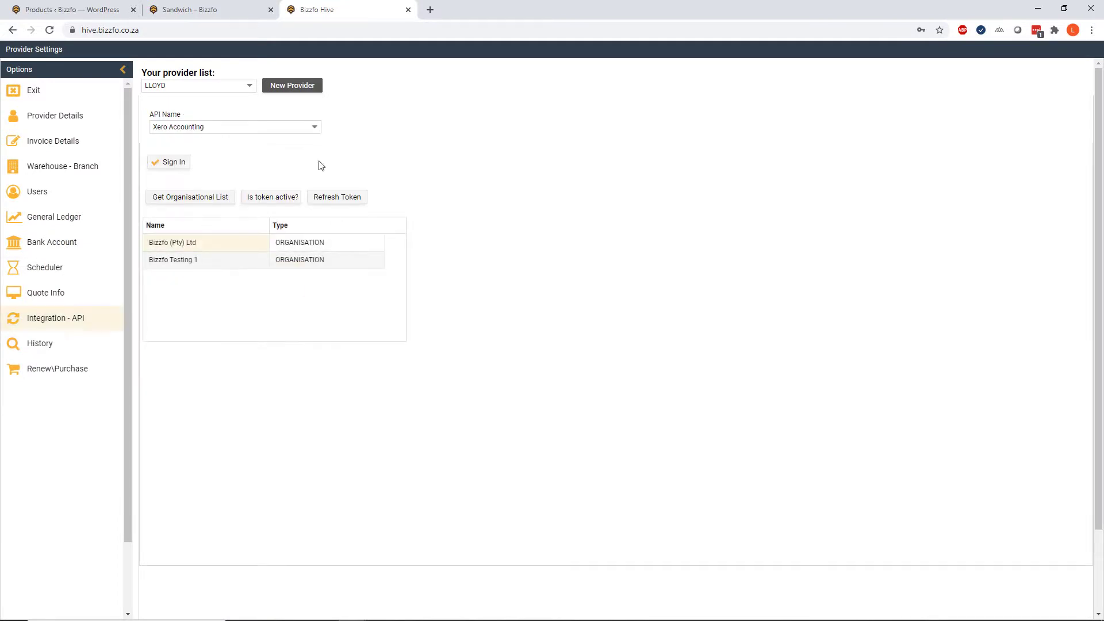
pyautogui.click(315, 128)
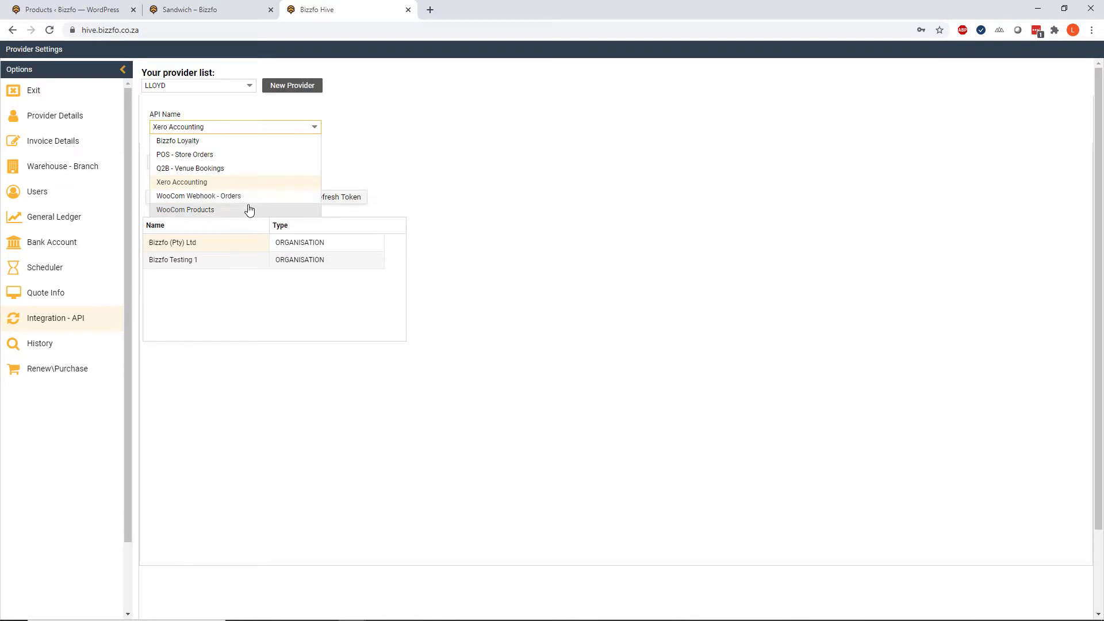
pyautogui.click(208, 211)
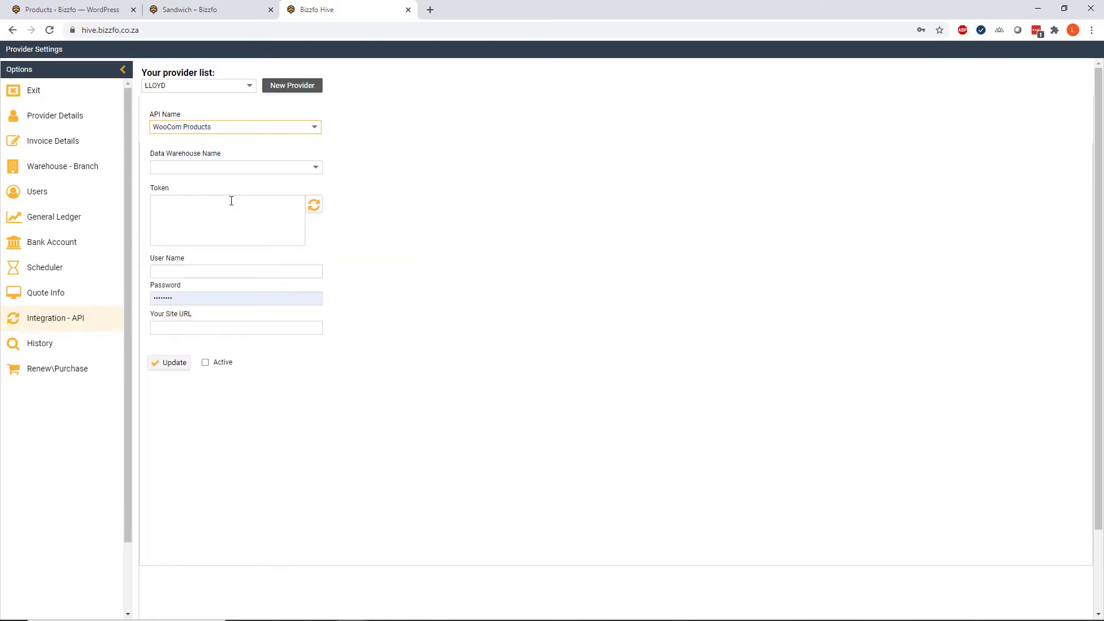
pyautogui.click(315, 167)
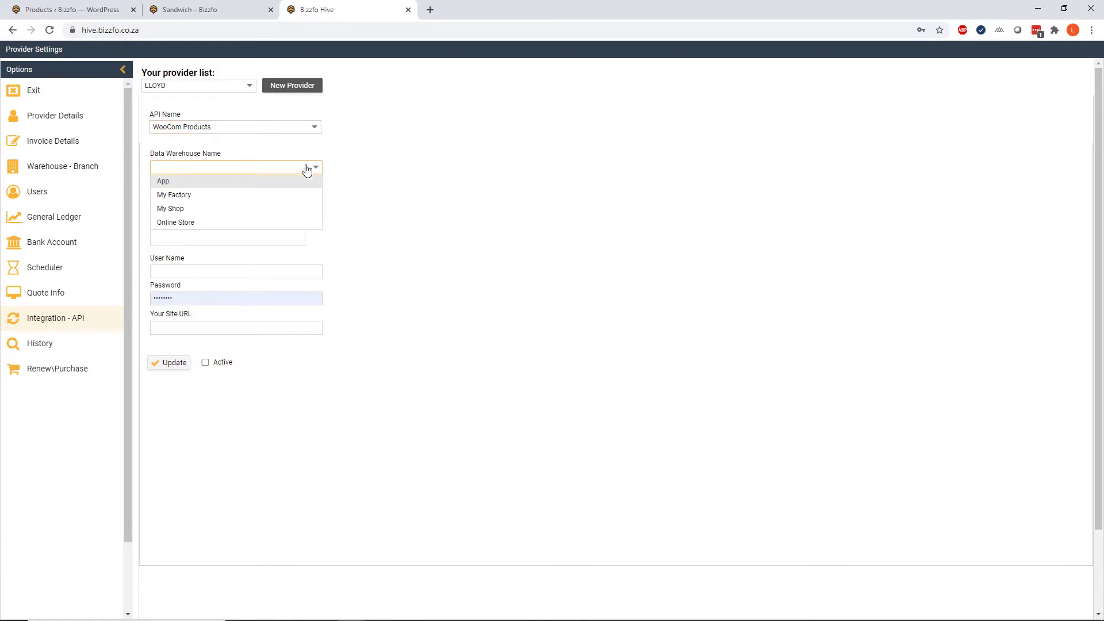
pyautogui.click(178, 225)
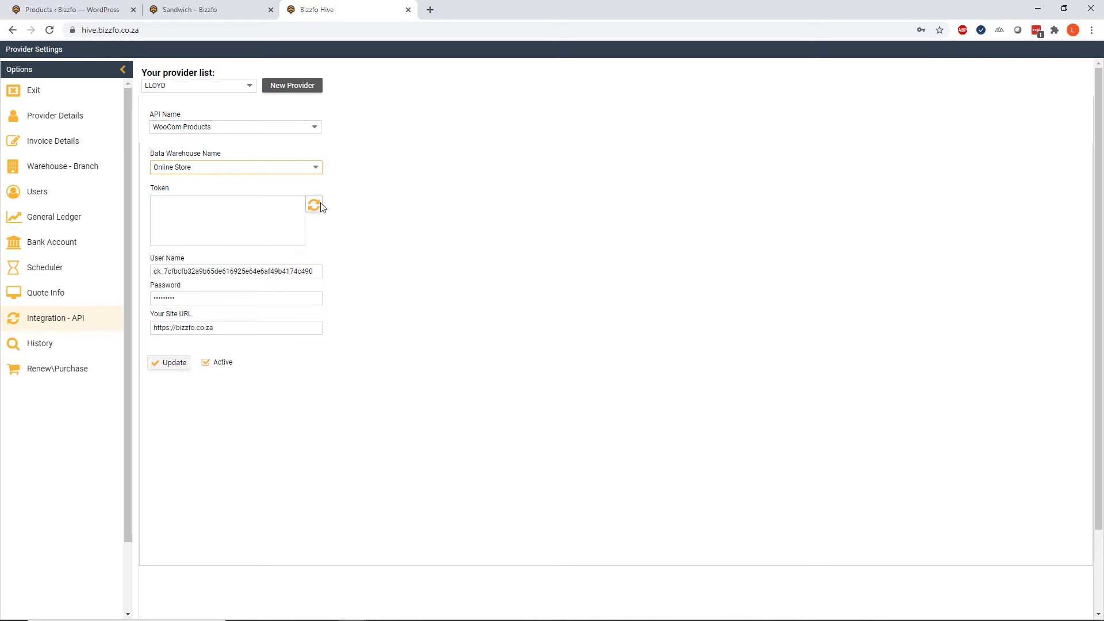
pyautogui.click(322, 272)
pyautogui.moveTo(233, 329); pyautogui.dragTo(147, 334)
pyautogui.click(231, 330)
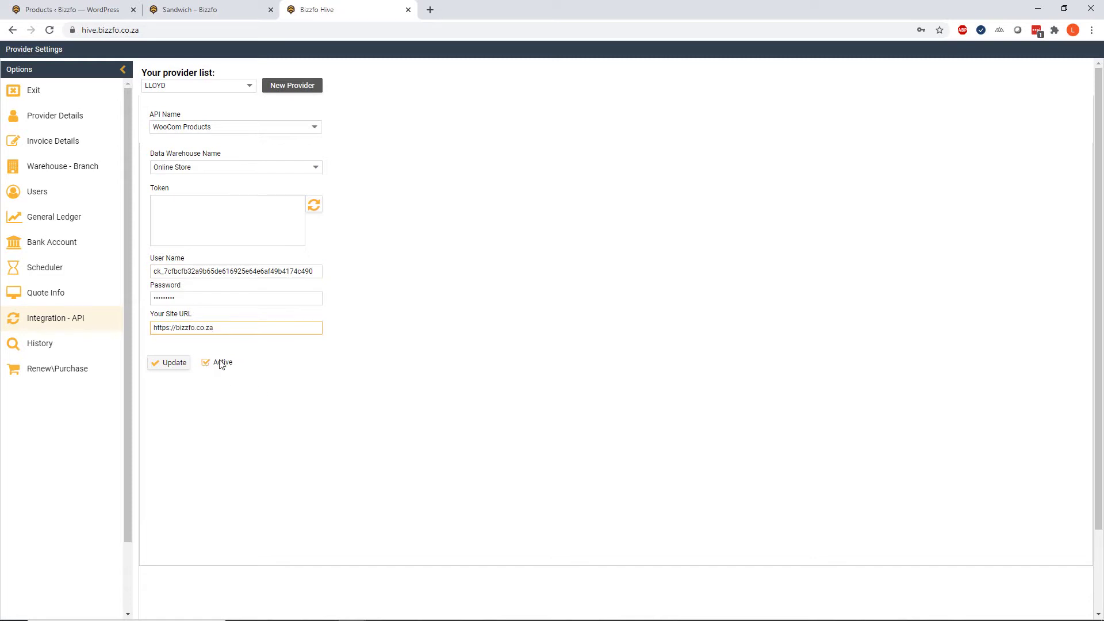
# - Save the WooCom Products integration details, confirm the update, and exit to inventory
pyautogui.click(169, 364)
pyautogui.click(168, 367)
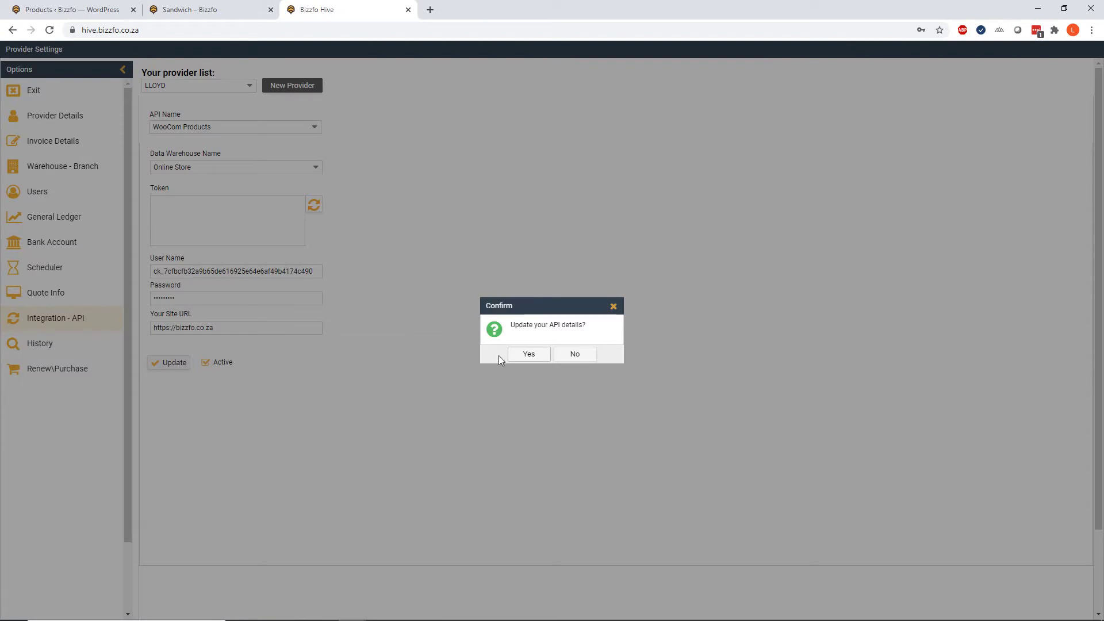
pyautogui.click(529, 354)
pyautogui.click(33, 90)
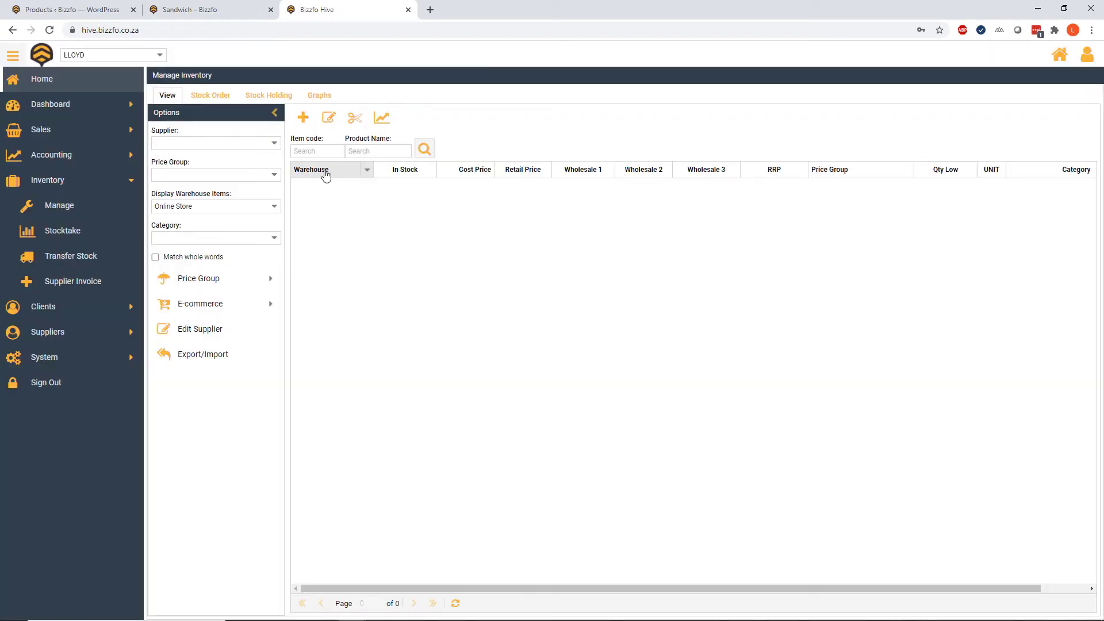
# - Import all products from the online store, then glance at the storefront and WordPress product tabs
pyautogui.click(271, 306)
pyautogui.click(234, 412)
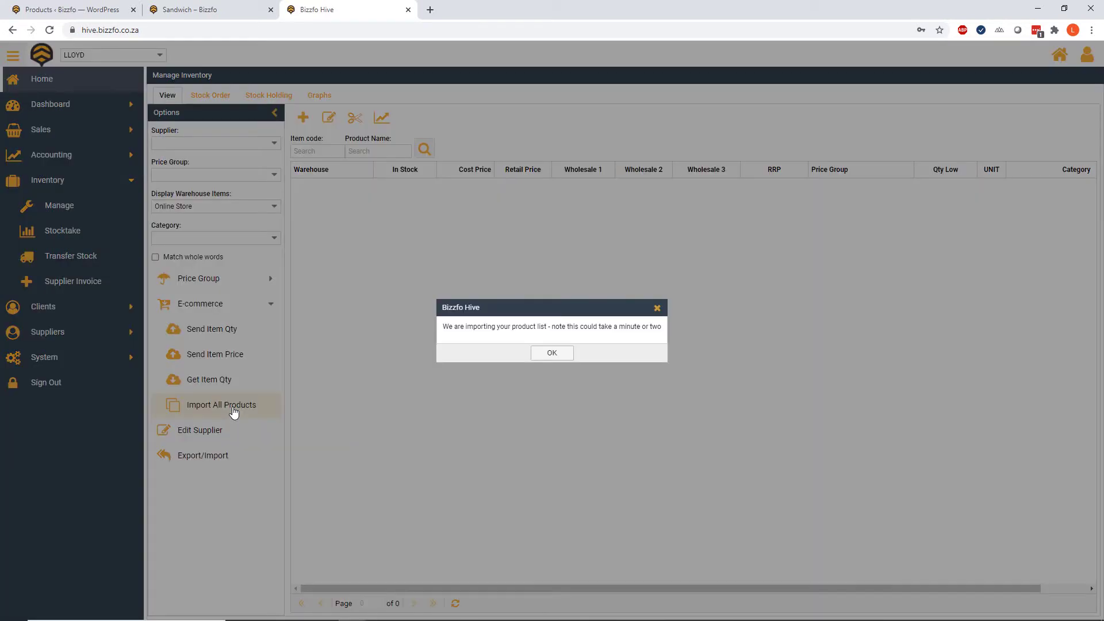
pyautogui.click(554, 353)
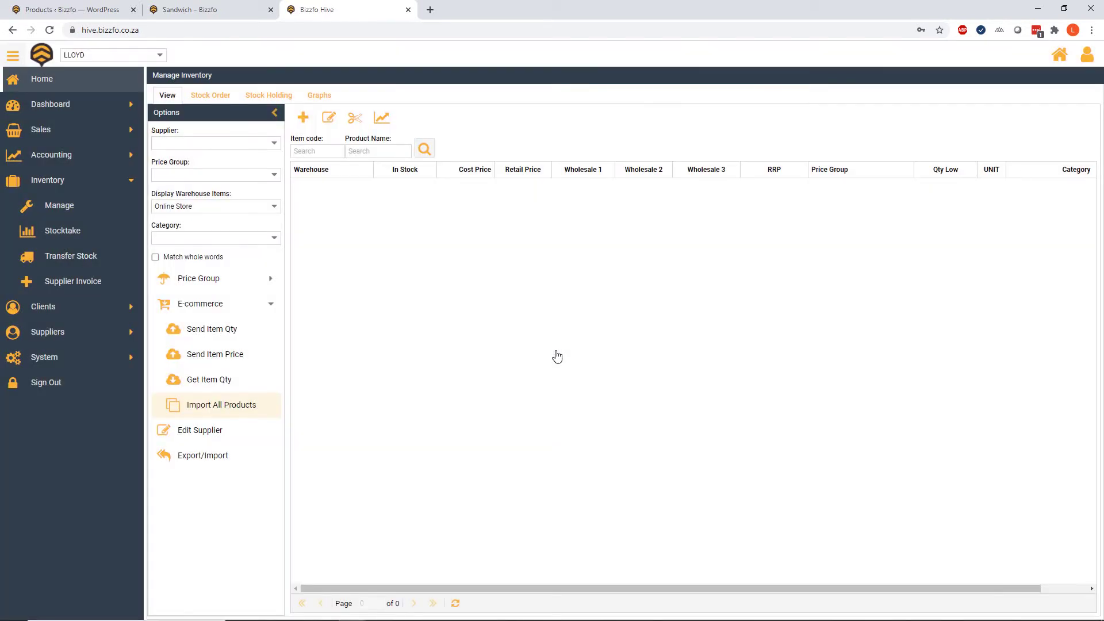
pyautogui.click(190, 10)
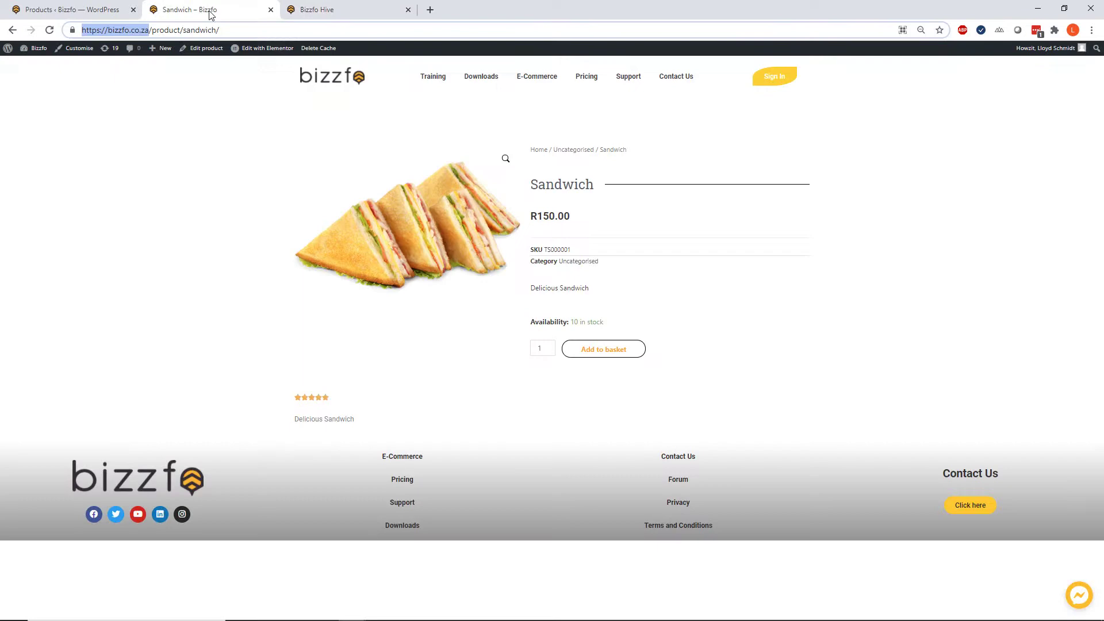
pyautogui.click(101, 9)
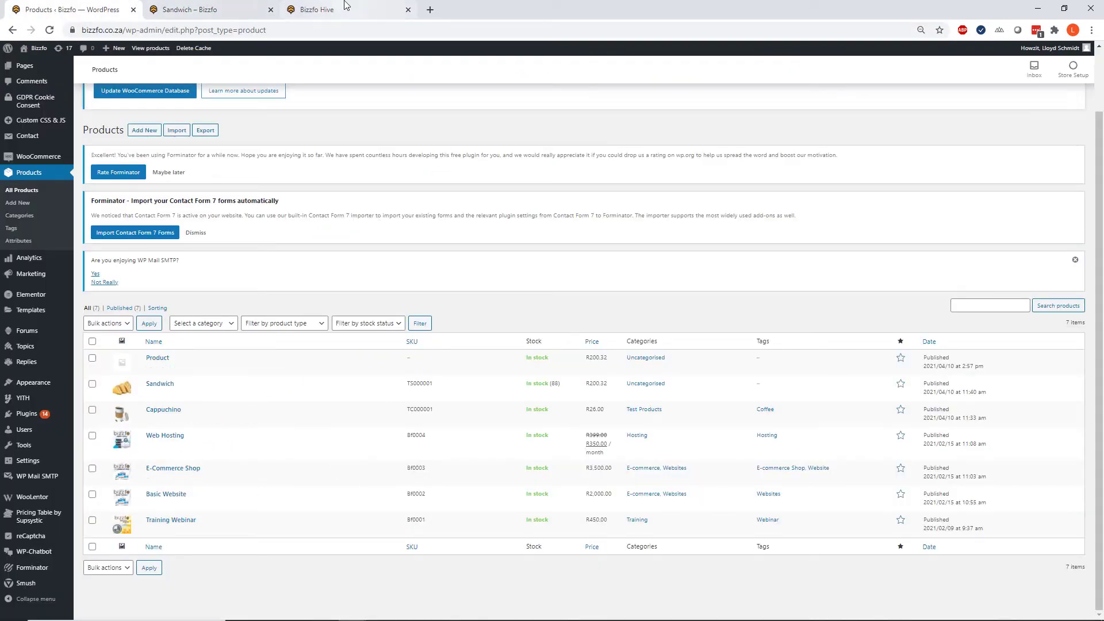
pyautogui.click(317, 9)
# - Refresh the grid to Online Store and review the imported rows, noting Sandwich's 150 retail price
pyautogui.click(274, 206)
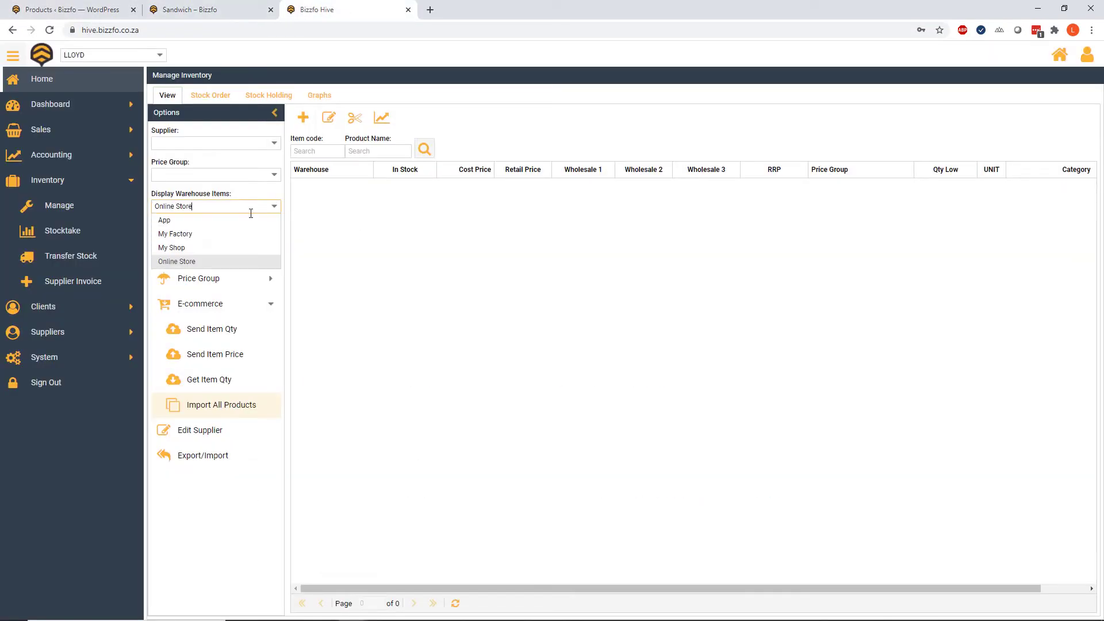
pyautogui.click(226, 247)
pyautogui.click(275, 206)
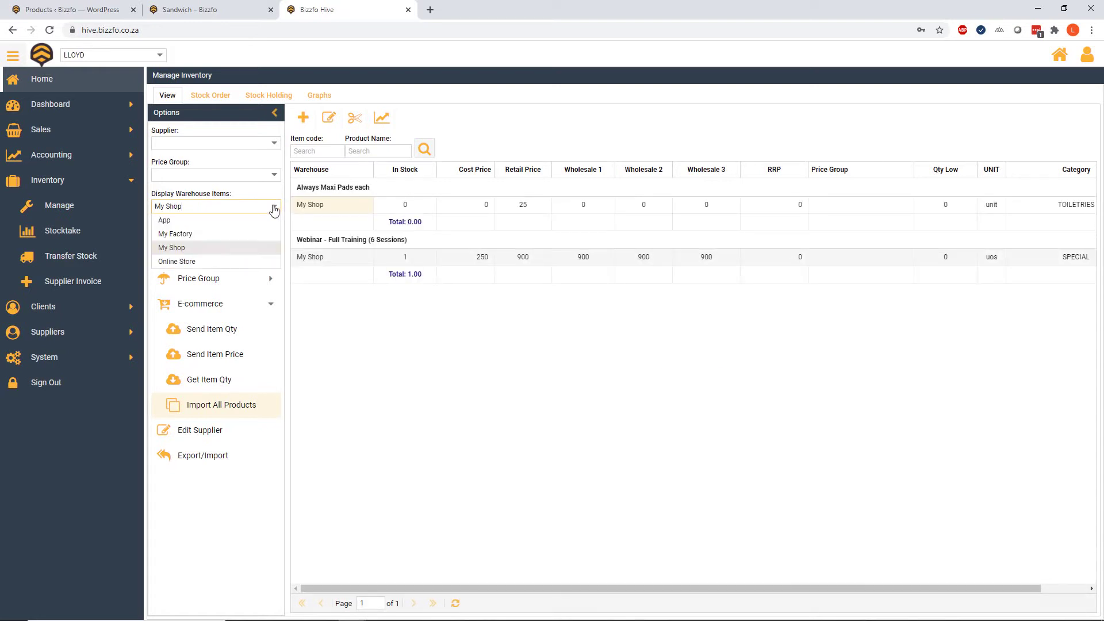
pyautogui.click(249, 262)
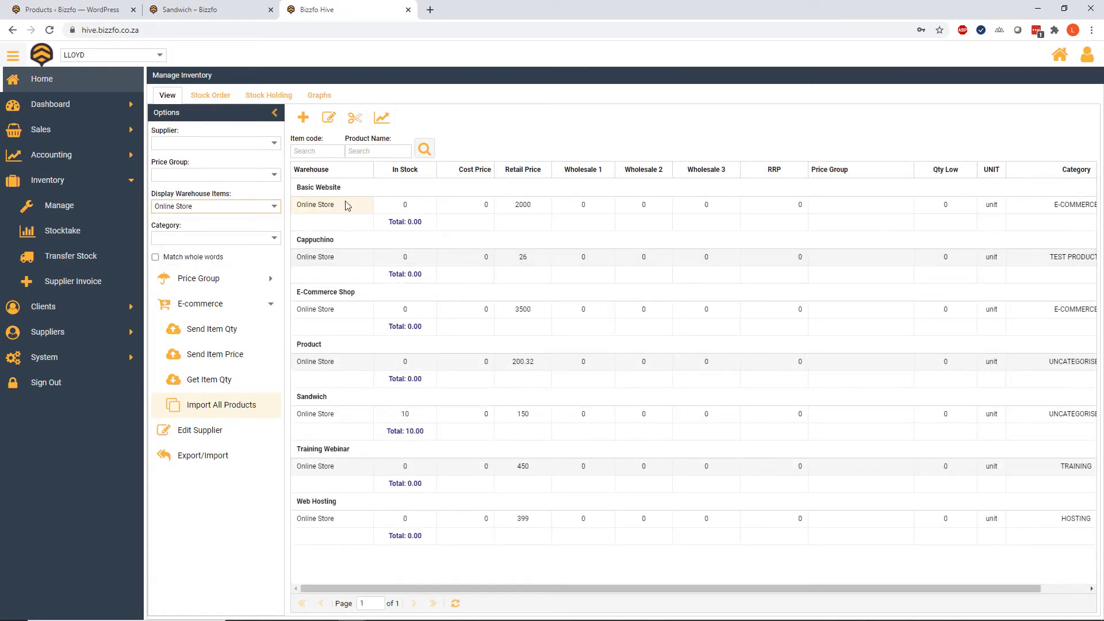
pyautogui.click(365, 309)
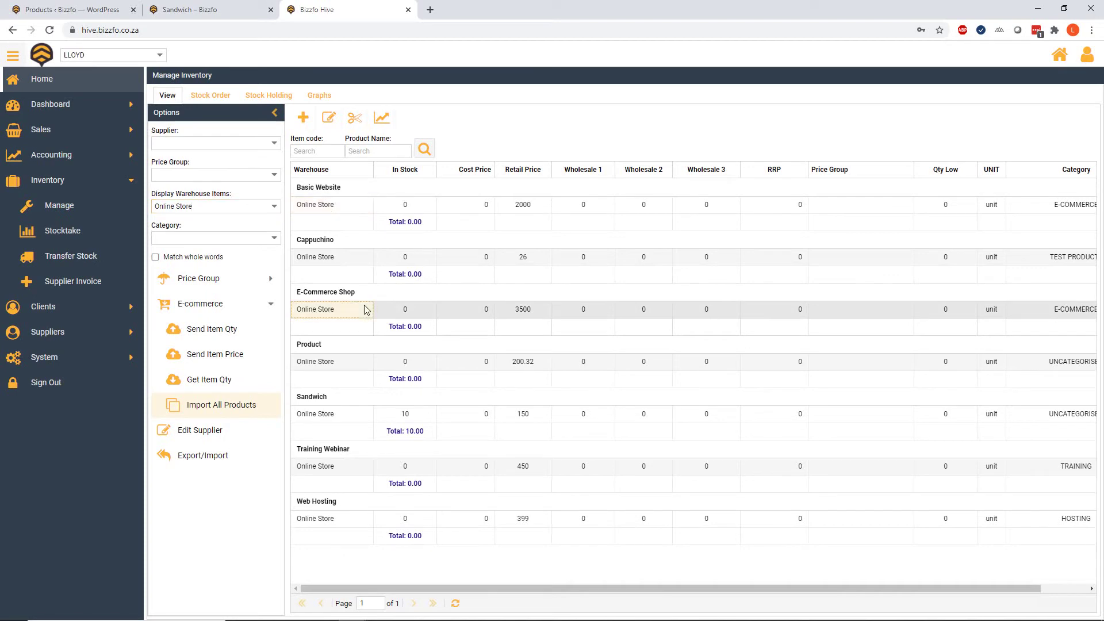
pyautogui.click(344, 360)
pyautogui.click(347, 415)
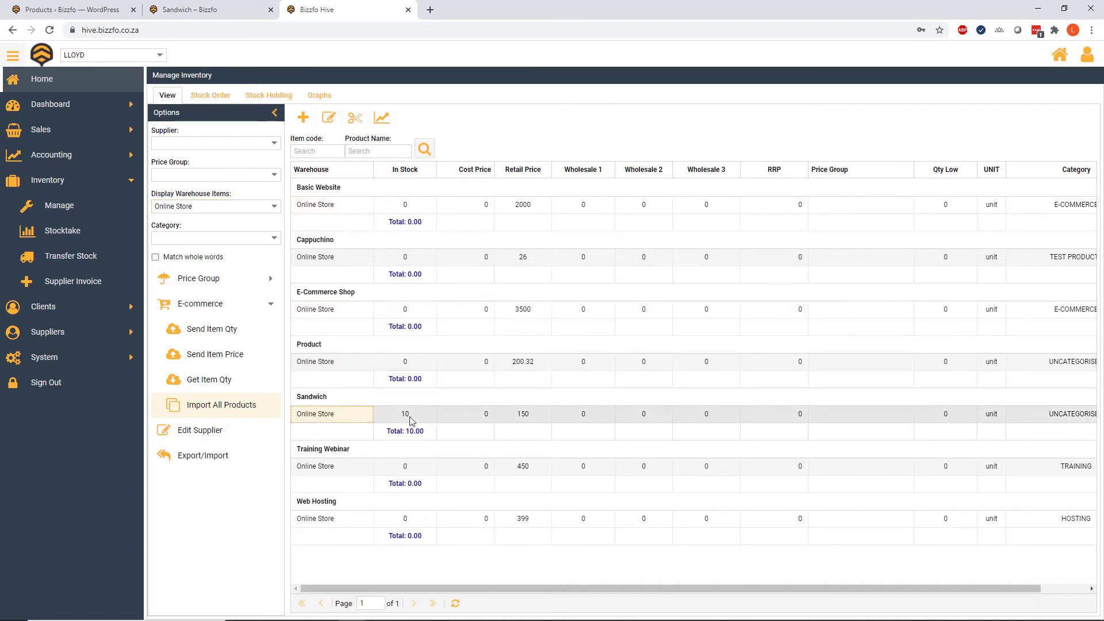
pyautogui.click(505, 420)
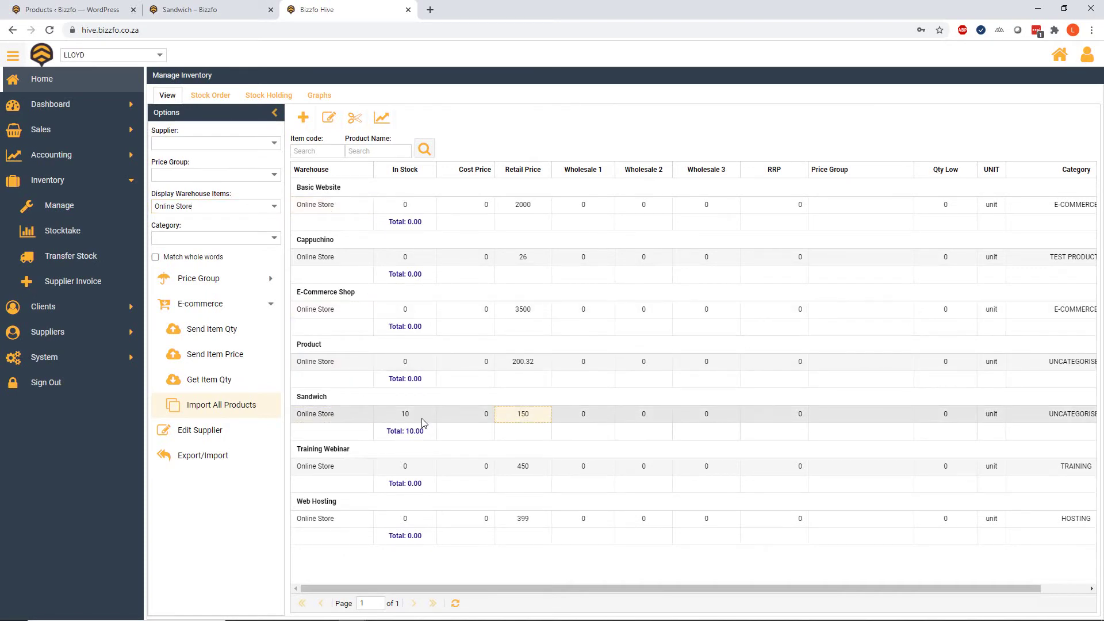
# - Confirm the storefront Sandwich page shows R150.00 and 10 in stock, then return to Bizzfo Hive
pyautogui.click(210, 15)
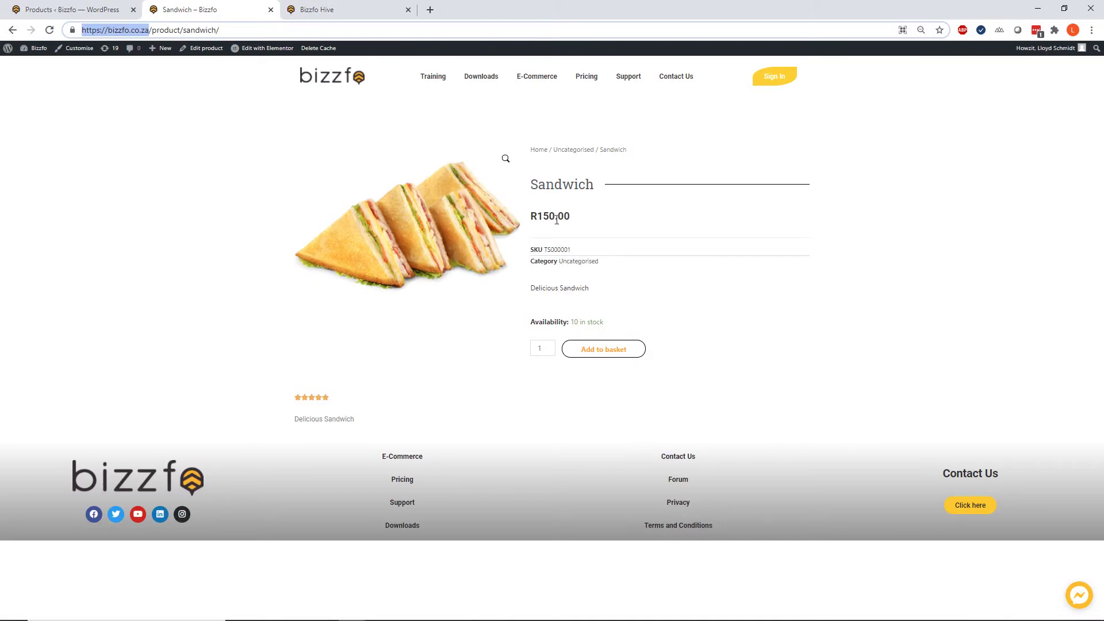
pyautogui.moveTo(575, 318); pyautogui.dragTo(622, 328)
pyautogui.click(651, 293)
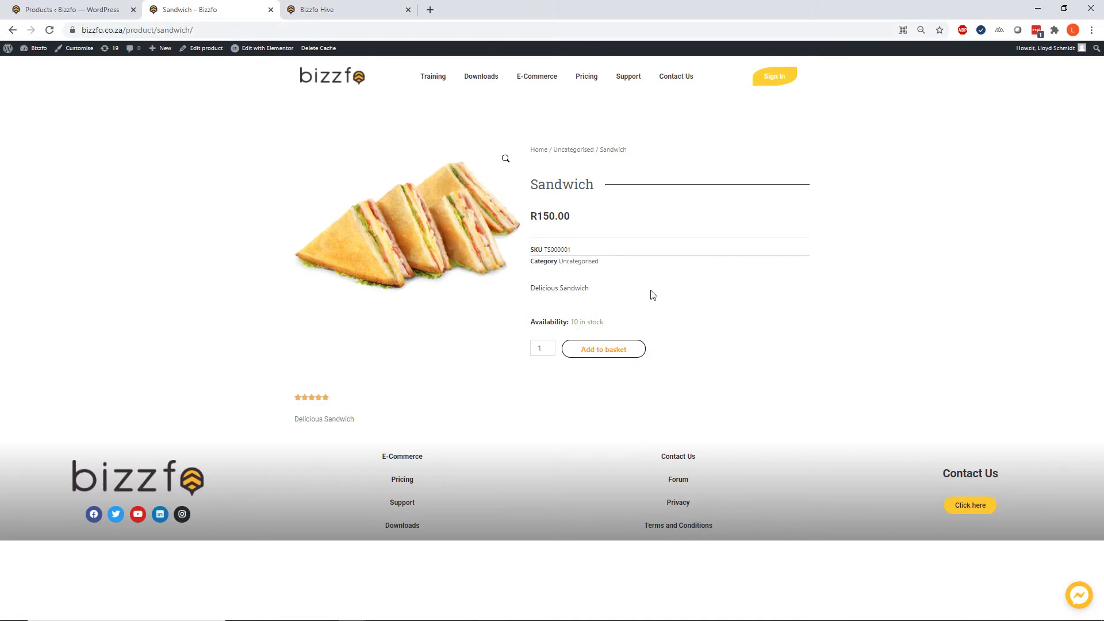
pyautogui.click(115, 7)
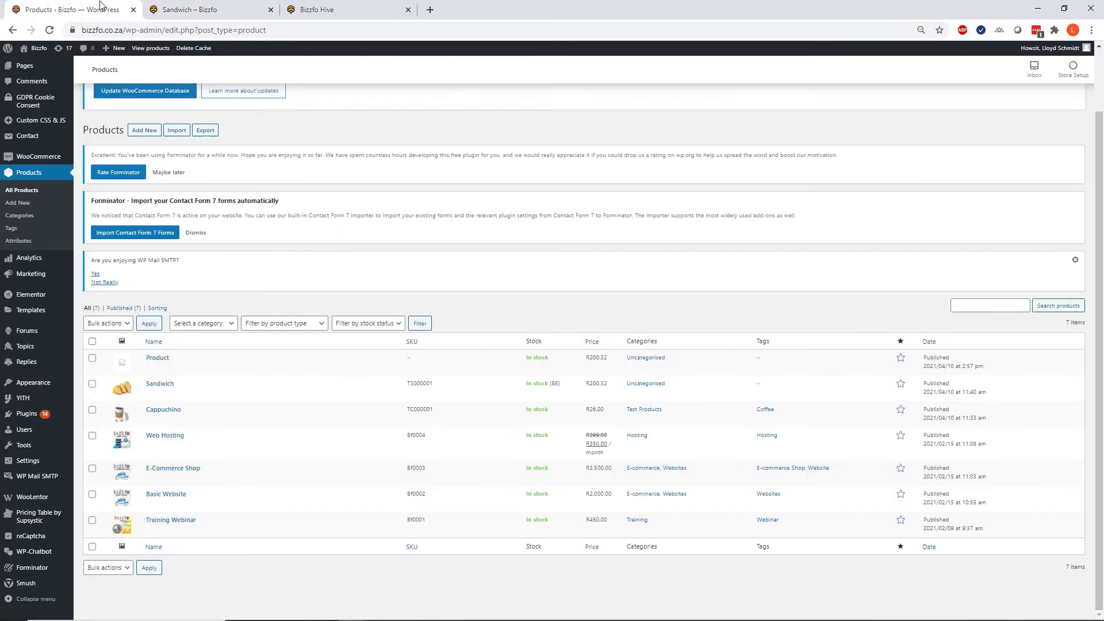
pyautogui.click(316, 10)
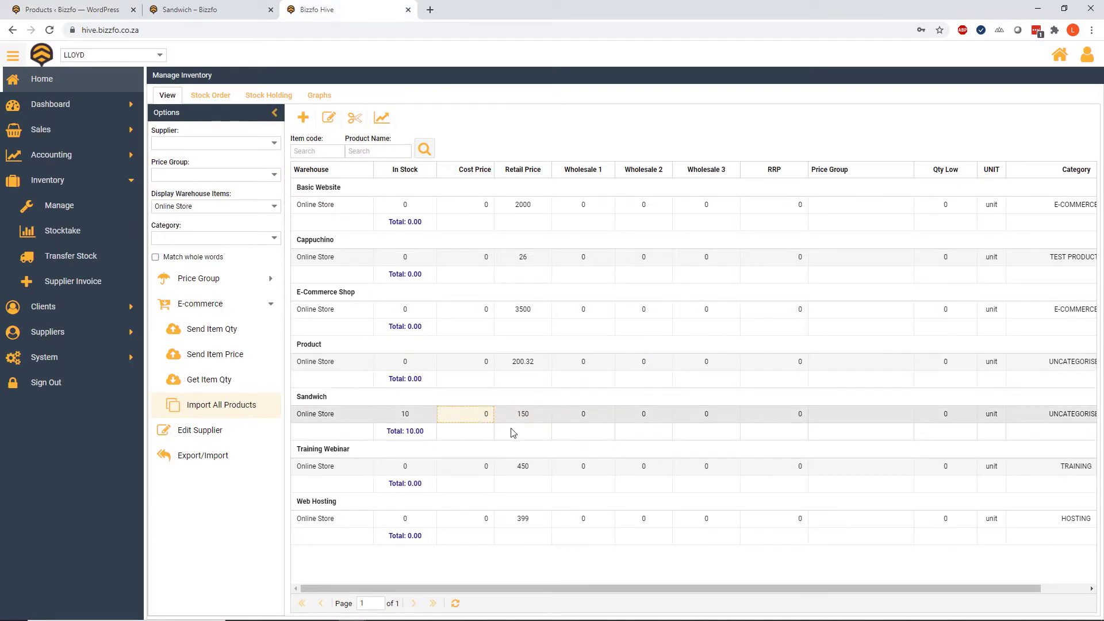
# - Change the Sandwich's retail price from 150 to 175 and stock from 10 to 25, and save
pyautogui.doubleClick(629, 421)
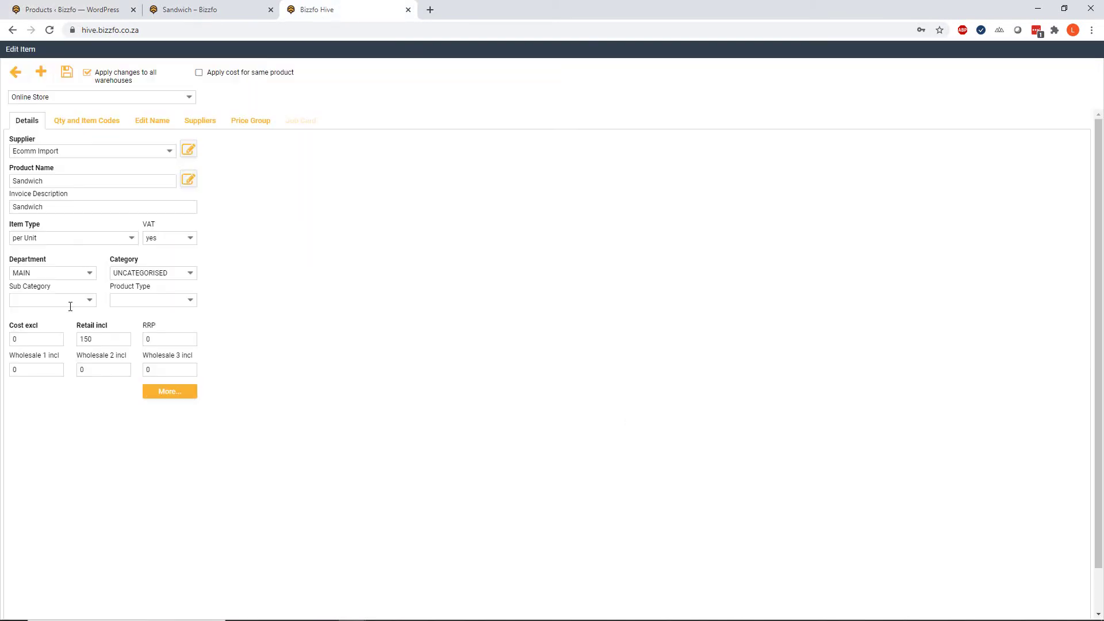
pyautogui.moveTo(101, 339); pyautogui.dragTo(34, 336)
pyautogui.write('175')
pyautogui.click(96, 119)
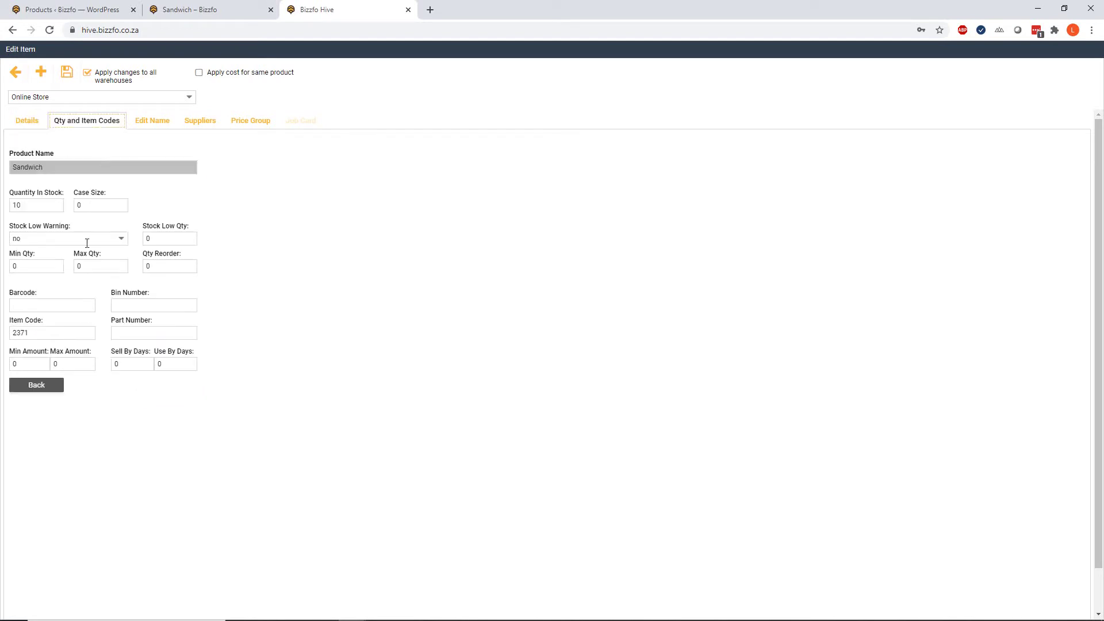
pyautogui.doubleClick(17, 205)
pyautogui.write('25')
pyautogui.click(68, 73)
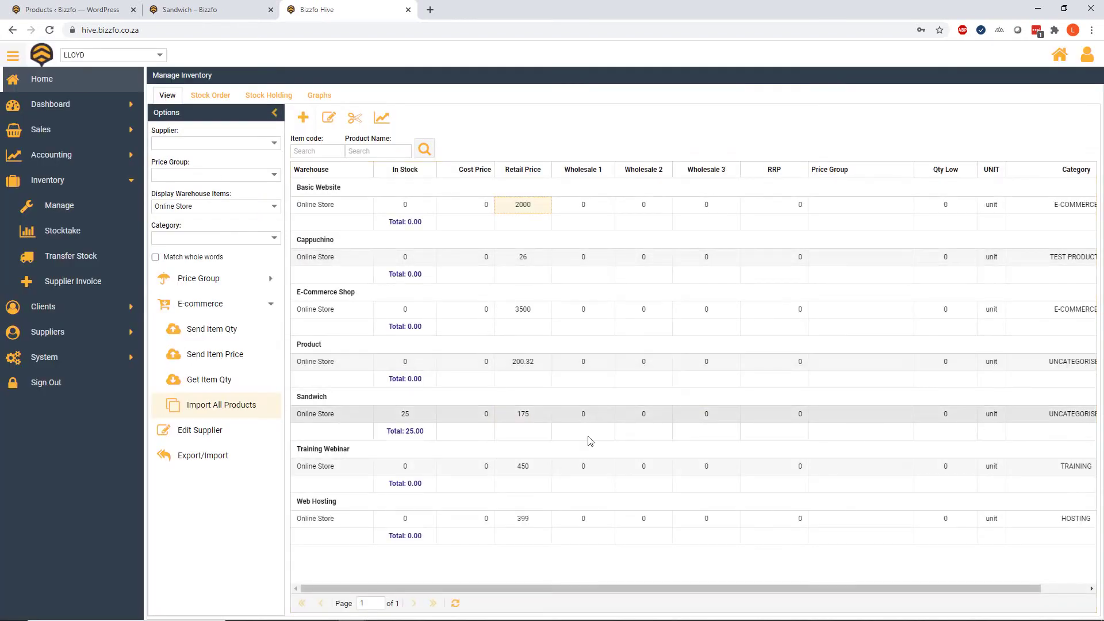
# - Send the Sandwich's new quantity and price to the online store
pyautogui.click(448, 417)
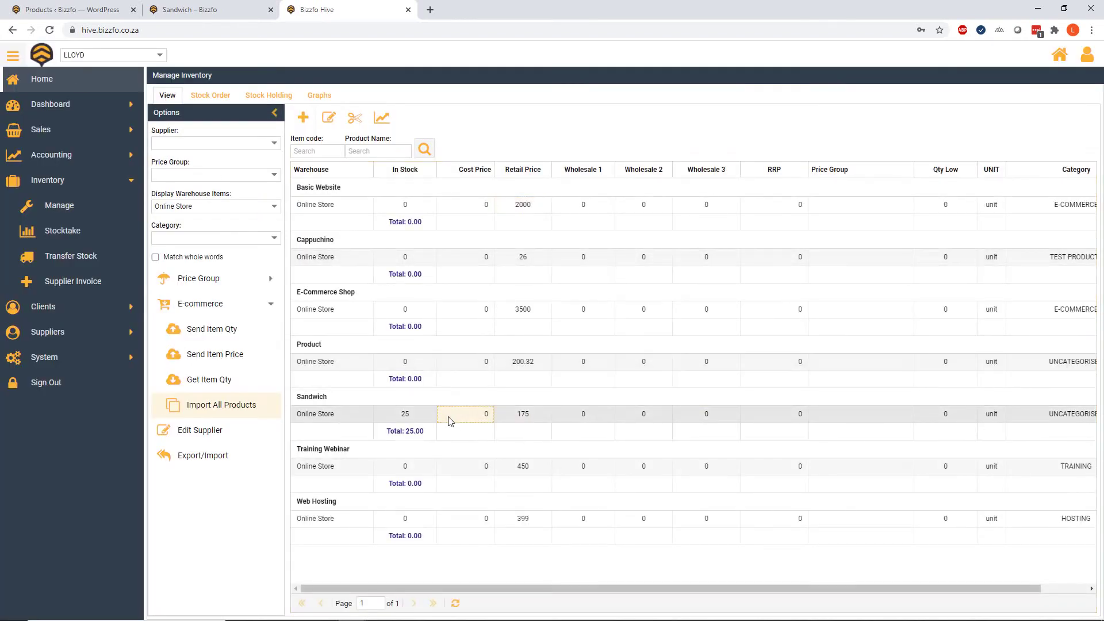
pyautogui.click(230, 333)
pyautogui.click(550, 359)
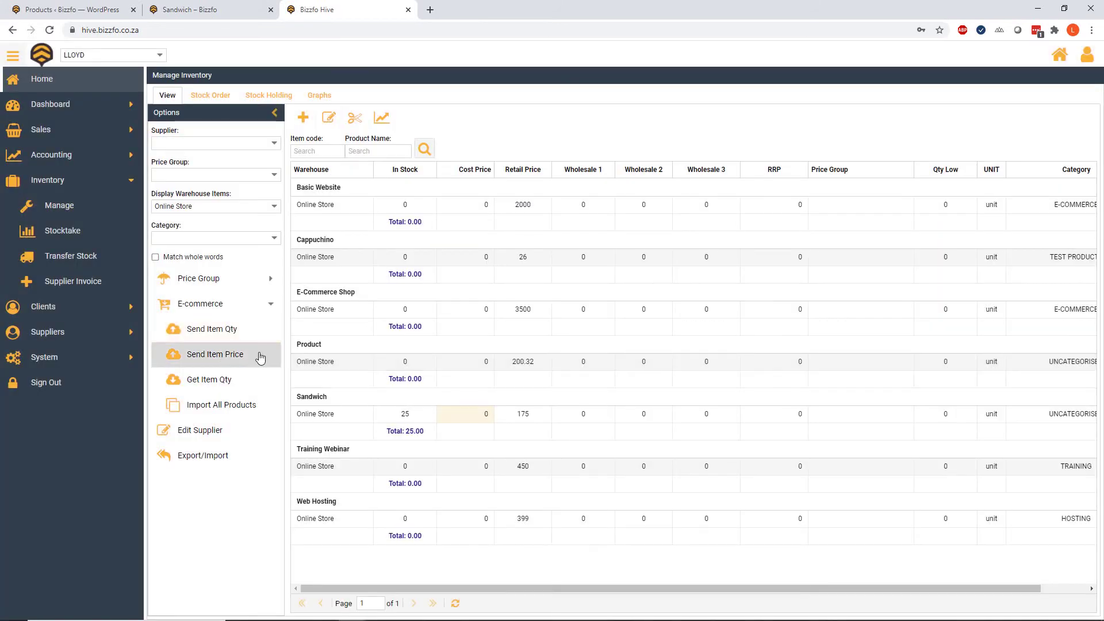
pyautogui.click(214, 354)
pyautogui.click(550, 355)
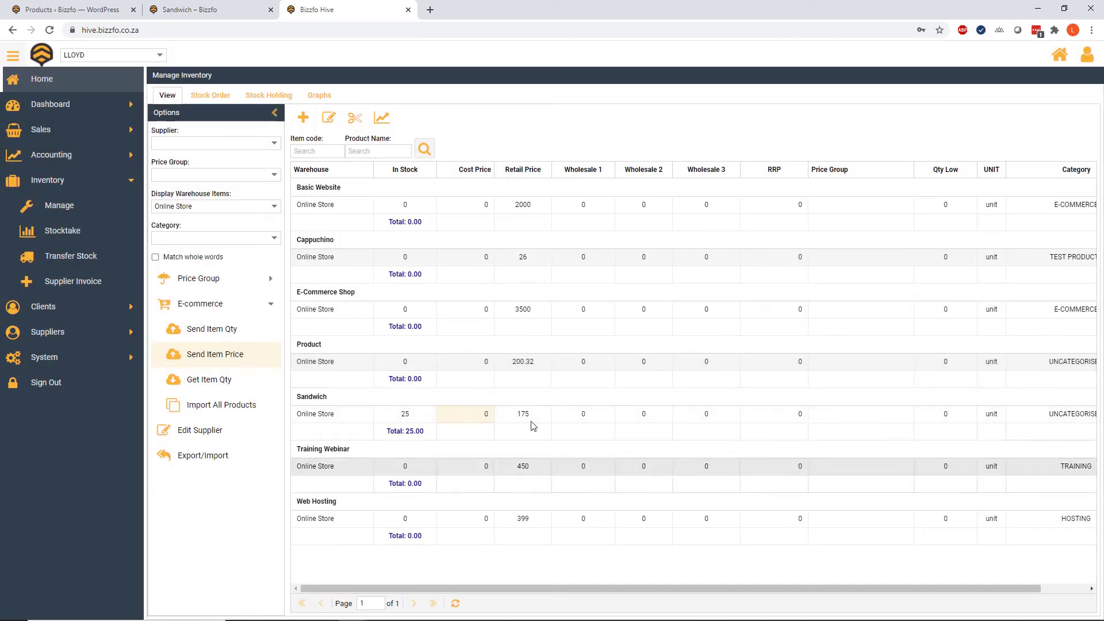
# - Reload the storefront Sandwich page to verify R175.00 and 25 in stock, then go back to Bizzfo Hive
pyautogui.click(219, 10)
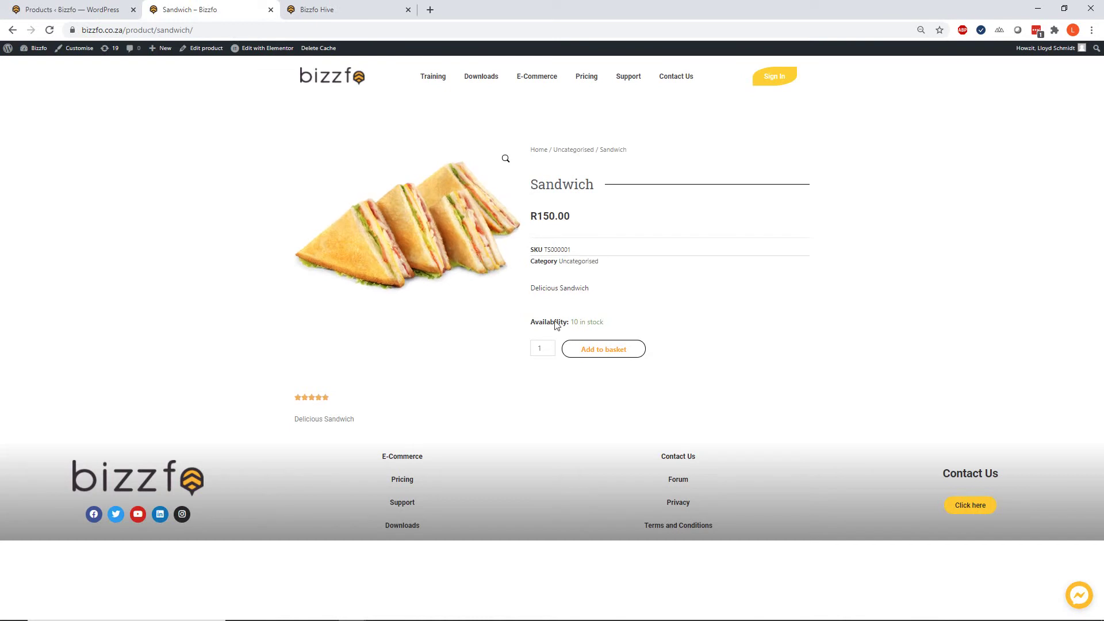
pyautogui.press('F5')
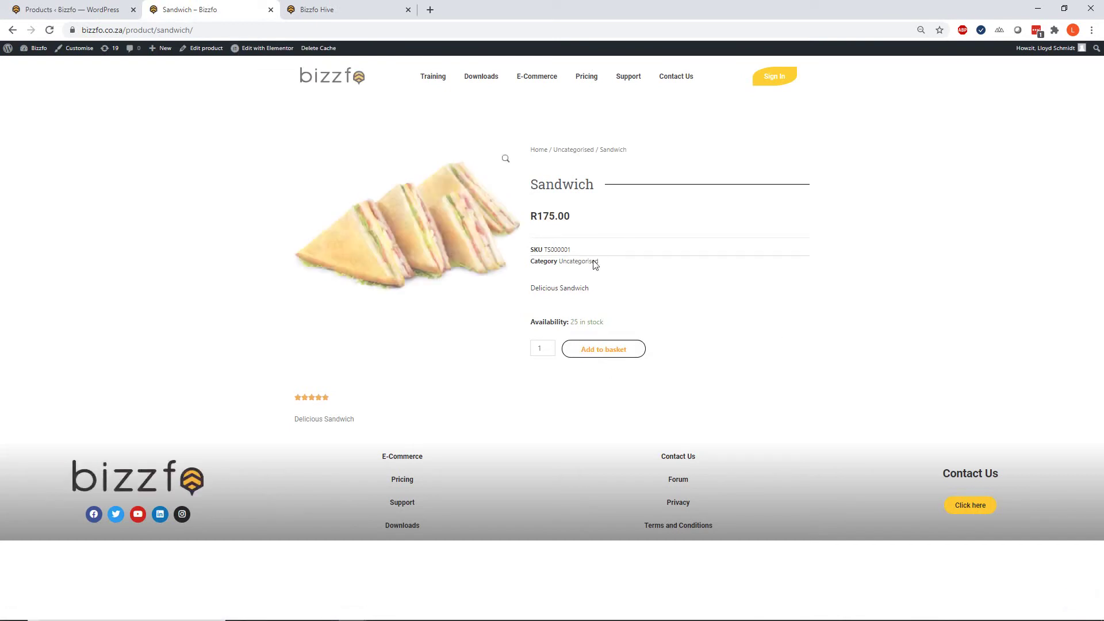
pyautogui.moveTo(571, 322); pyautogui.dragTo(604, 323)
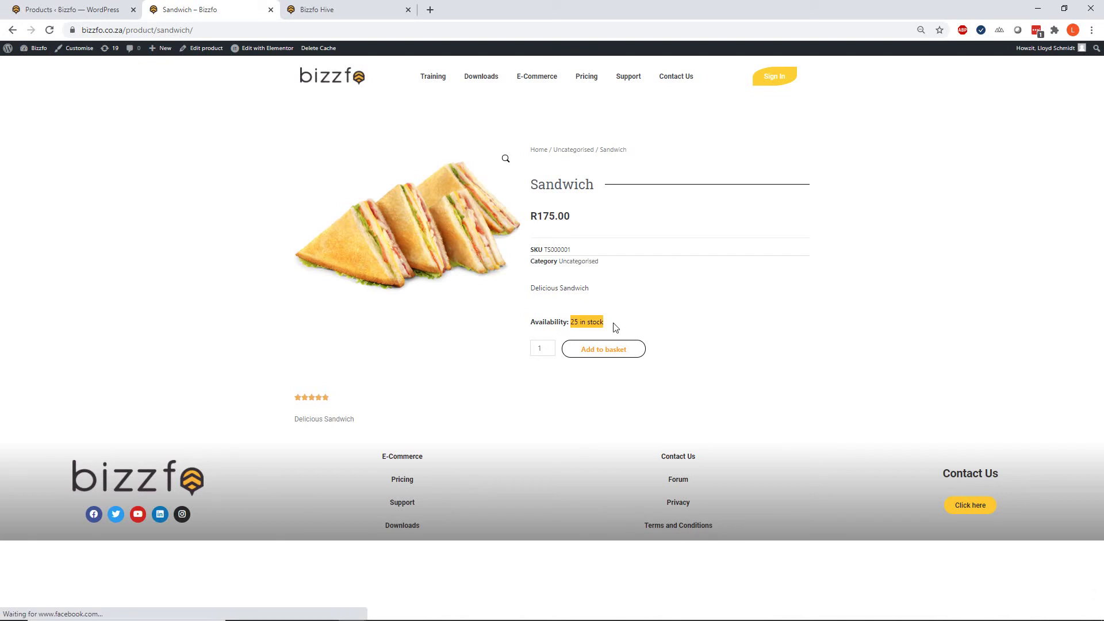
pyautogui.doubleClick(541, 219)
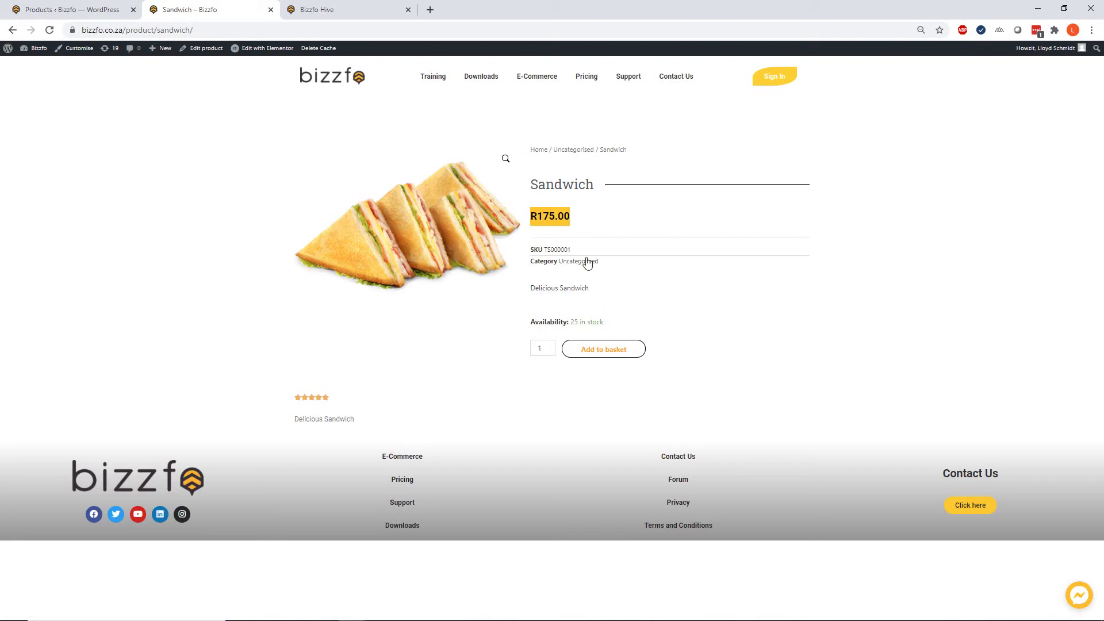
pyautogui.click(322, 9)
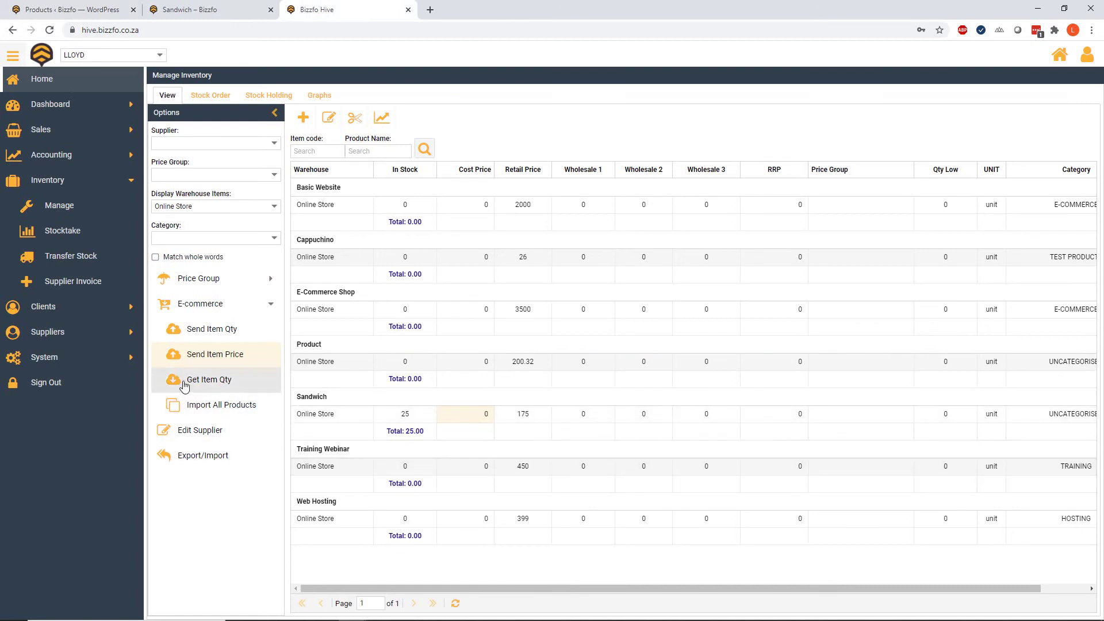
# - Check the retail price cells in the inventory grid, confirming Sandwich now at 175
pyautogui.click(530, 313)
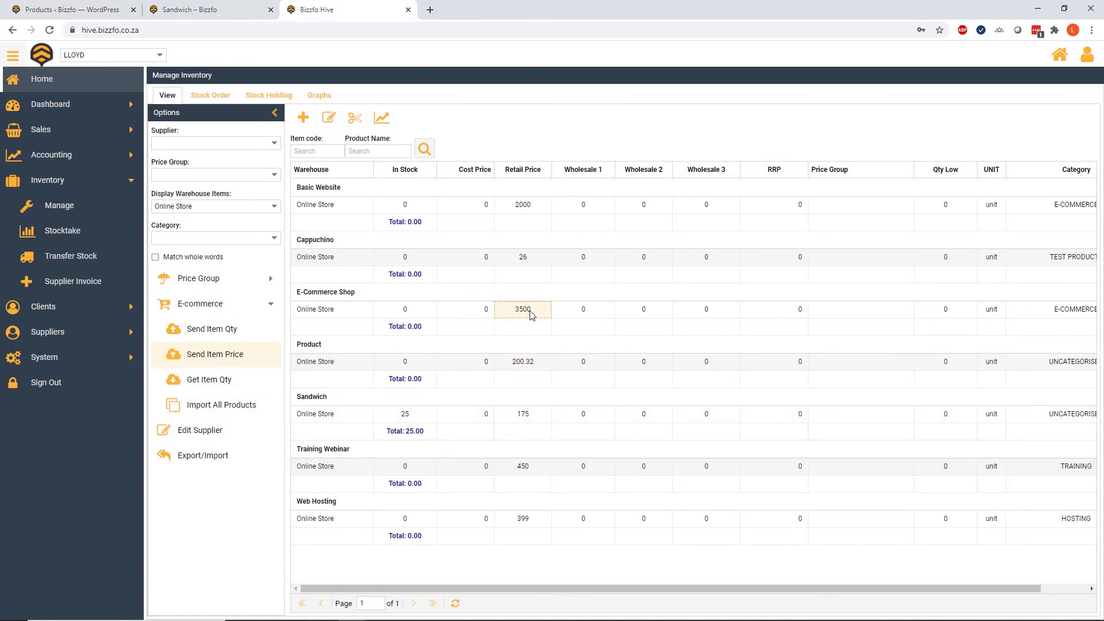
pyautogui.click(547, 261)
pyautogui.click(525, 414)
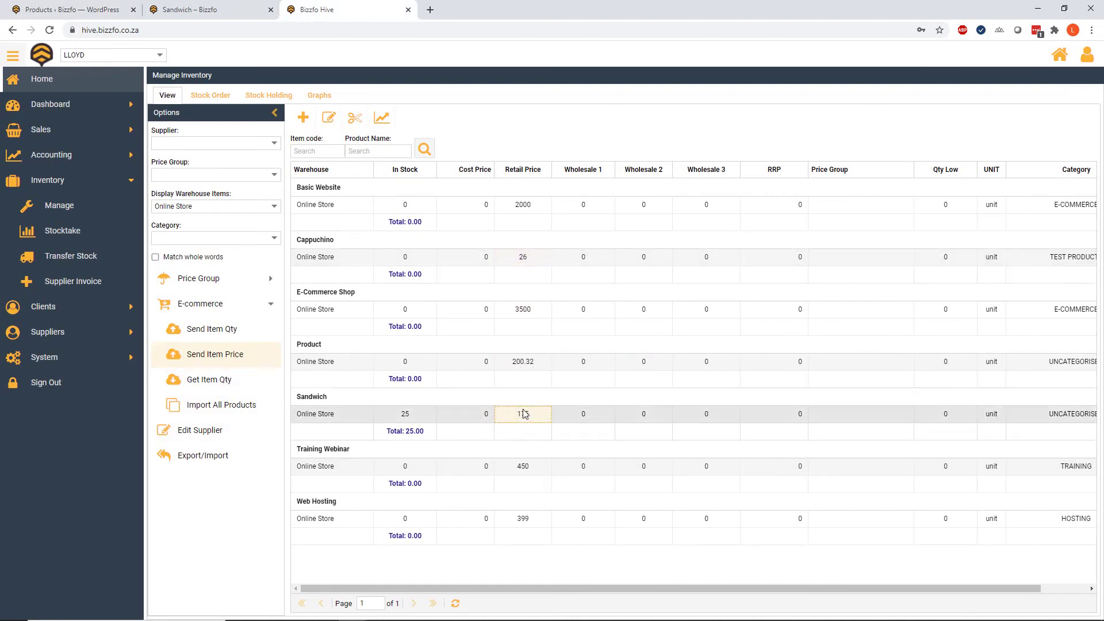
# - Read the Sandwich's item code 2371 in its edit form, then switch to the WordPress products list
pyautogui.doubleClick(525, 414)
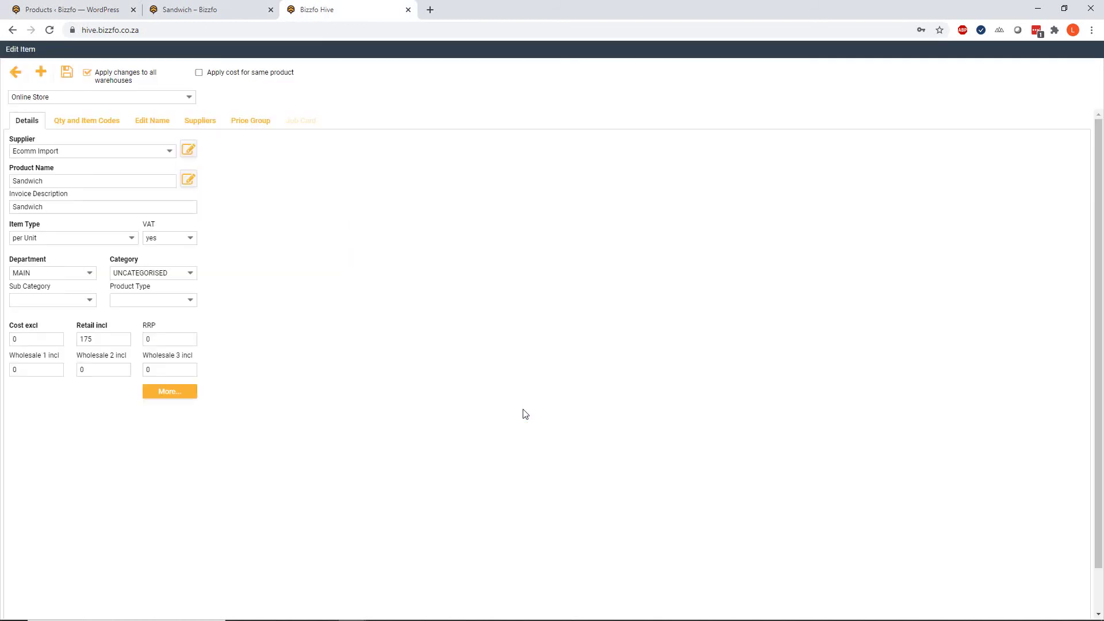
pyautogui.click(113, 124)
pyautogui.click(91, 333)
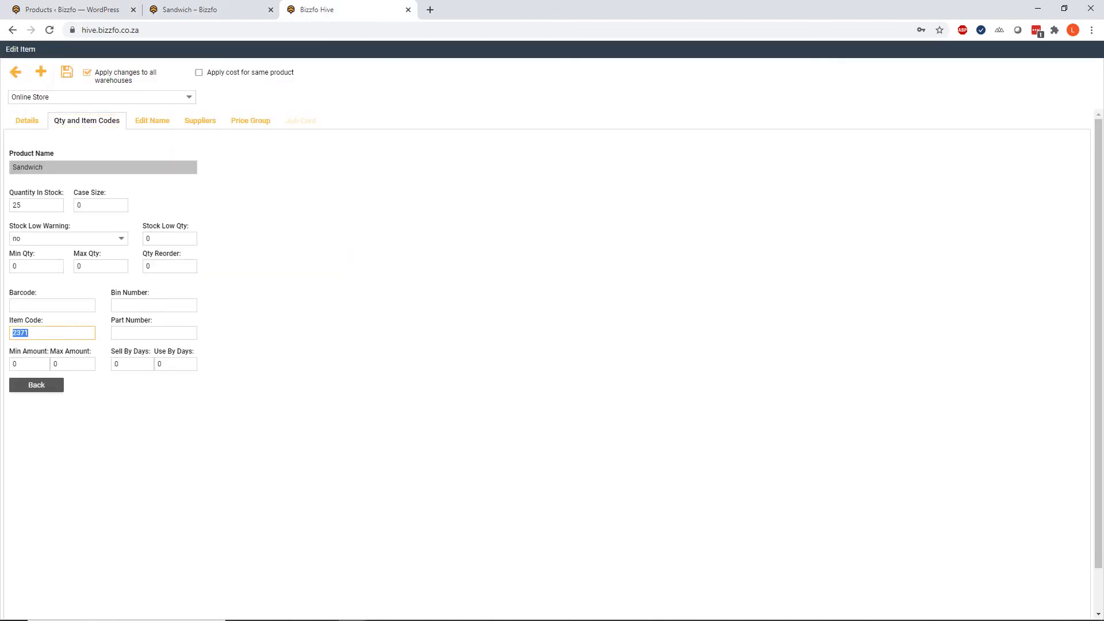
pyautogui.click(57, 335)
pyautogui.moveTo(57, 335); pyautogui.dragTo(6, 335)
pyautogui.click(69, 10)
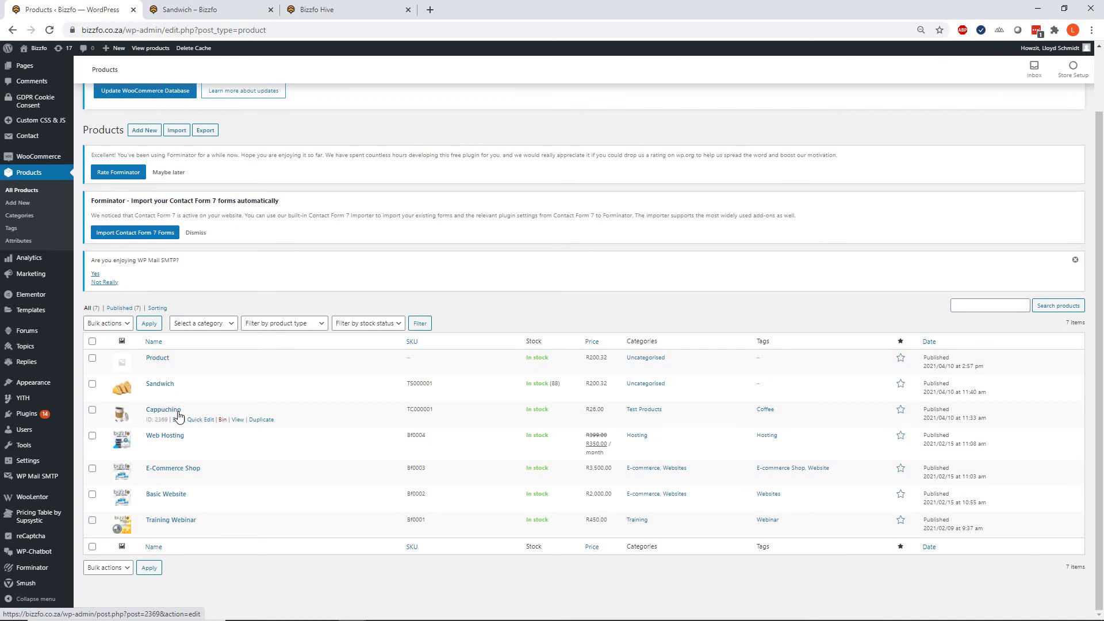
# - Back in Bizzfo Hive, check Cappuchino's item code 2369 in its edit form, then return to the inventory grid
pyautogui.click(234, 10)
pyautogui.click(342, 10)
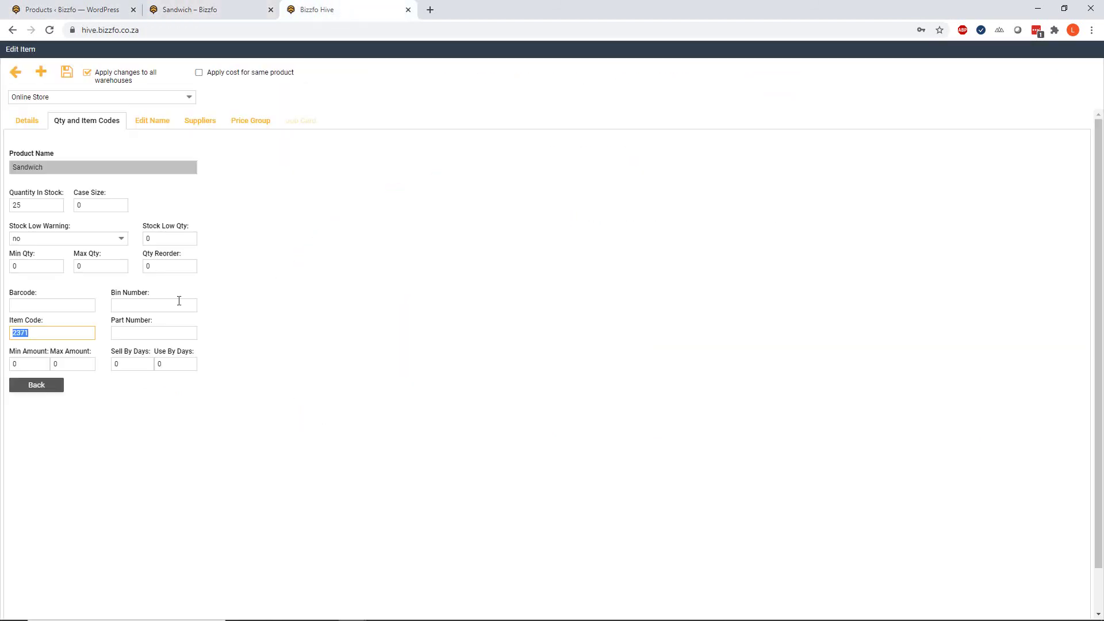
pyautogui.click(371, 170)
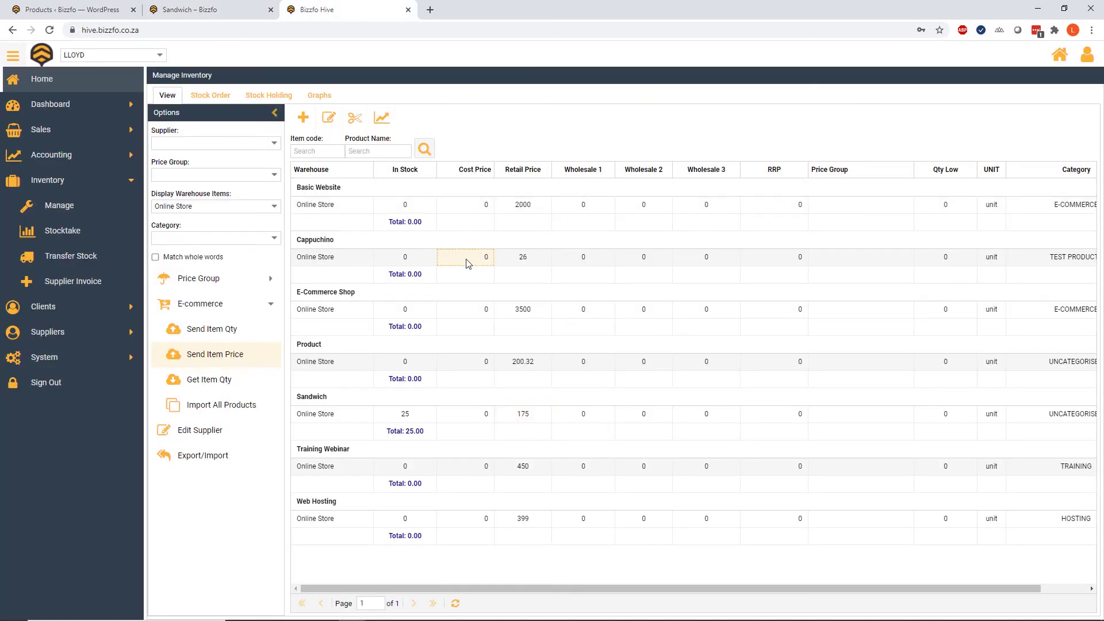
pyautogui.doubleClick(468, 262)
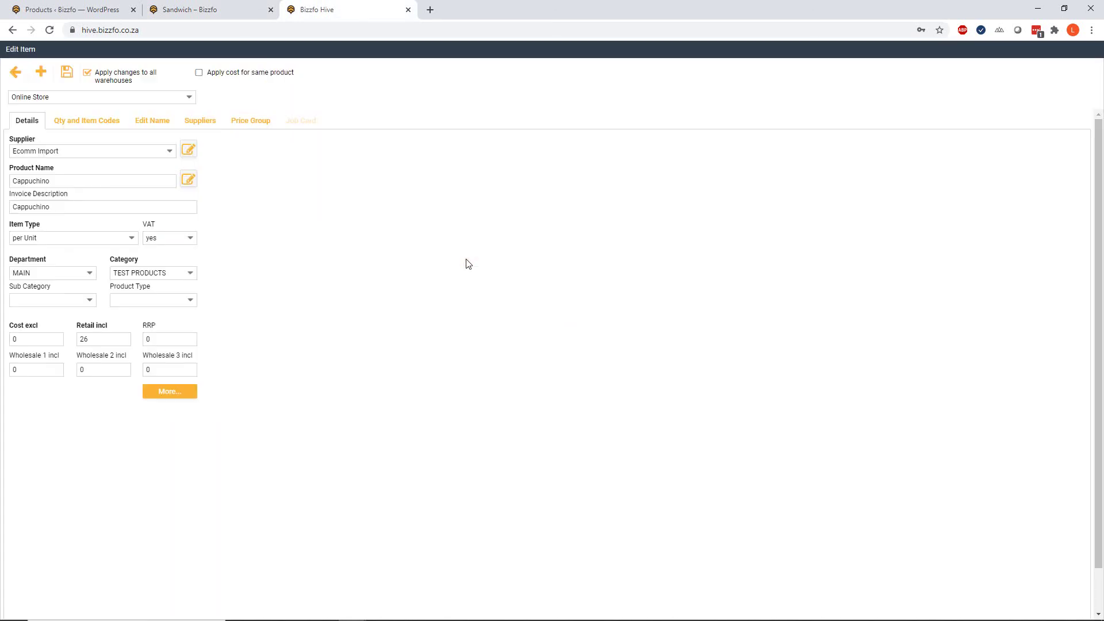
pyautogui.click(60, 122)
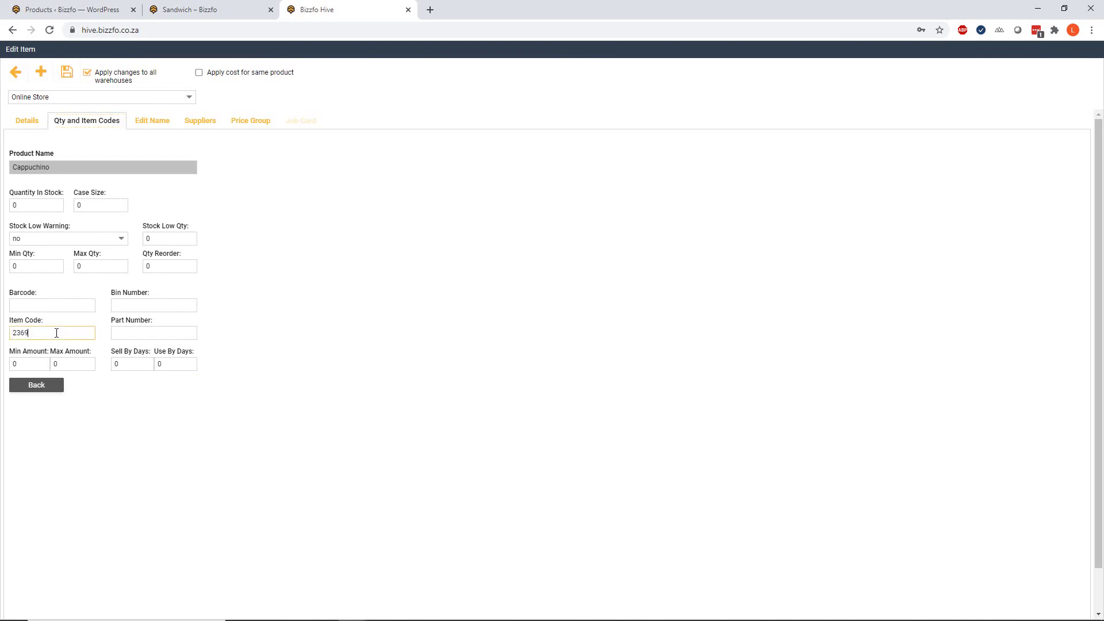
pyautogui.hotkey('ctrl', 'a')
pyautogui.click(16, 72)
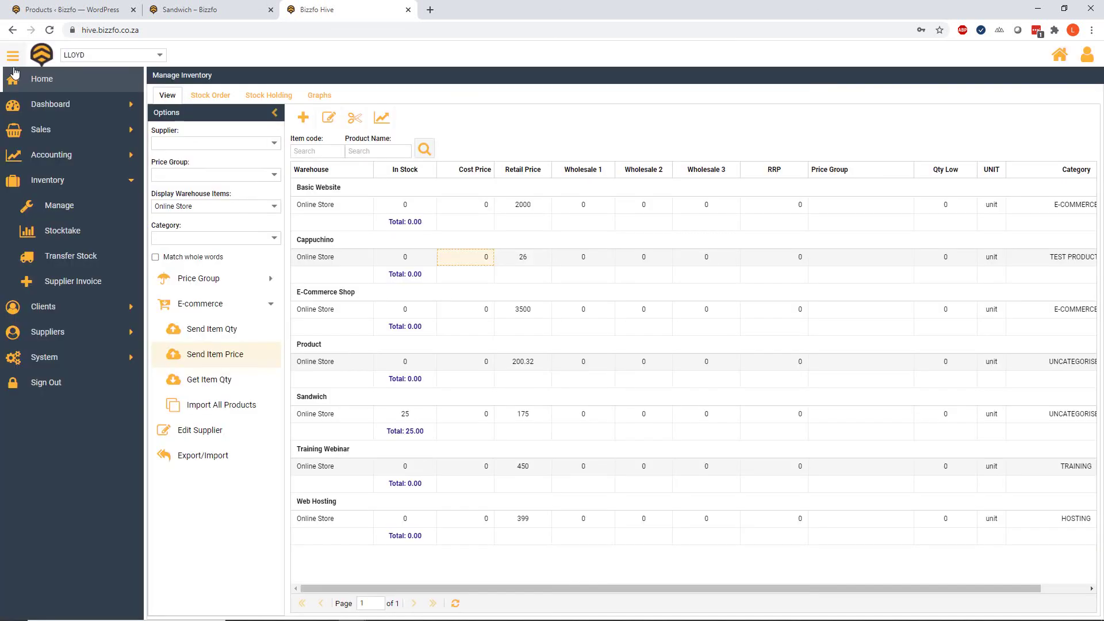